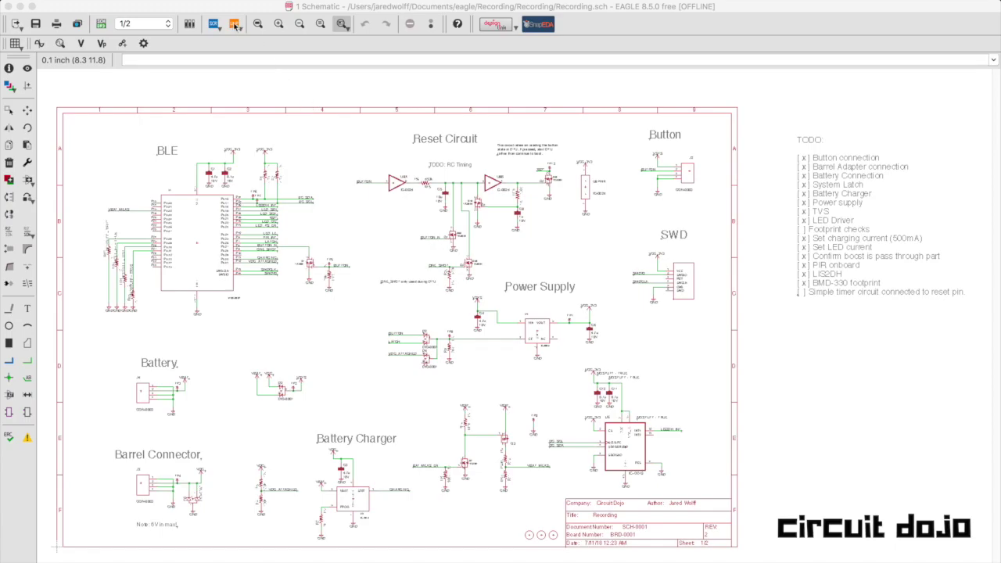
Step: Use Library > Open library to browse the lbr folder for a library file
left_click(188, 7)
mouse_move(253, 8)
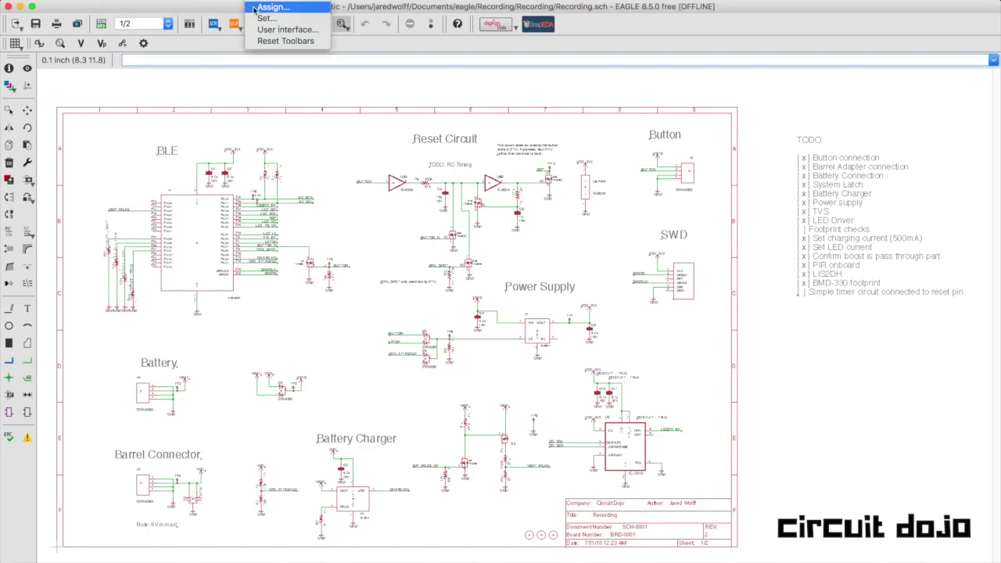
left_click(234, 20)
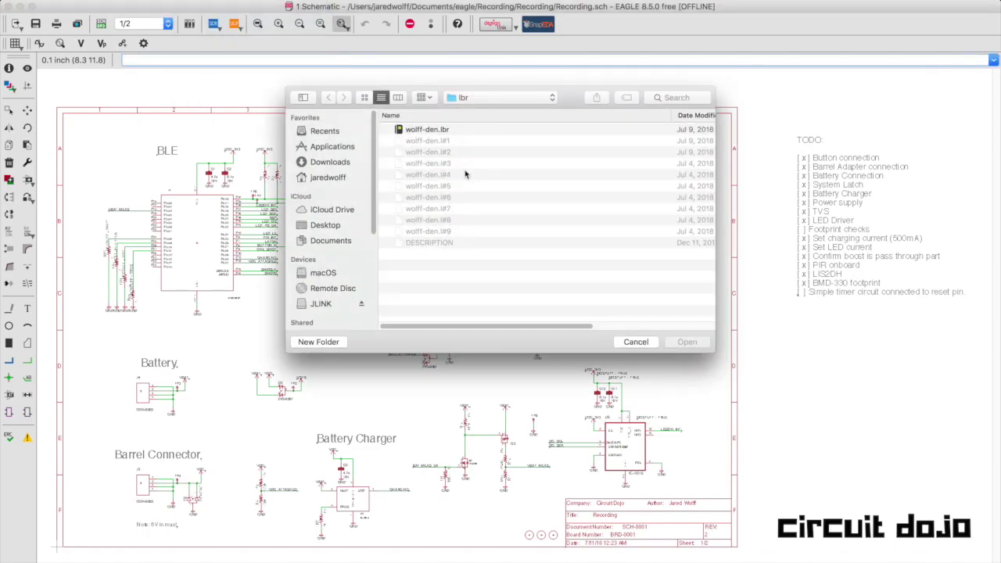
Step: Open wolff-den.lbr and duplicate device RES-0032 as RES-0033
double_click(414, 129)
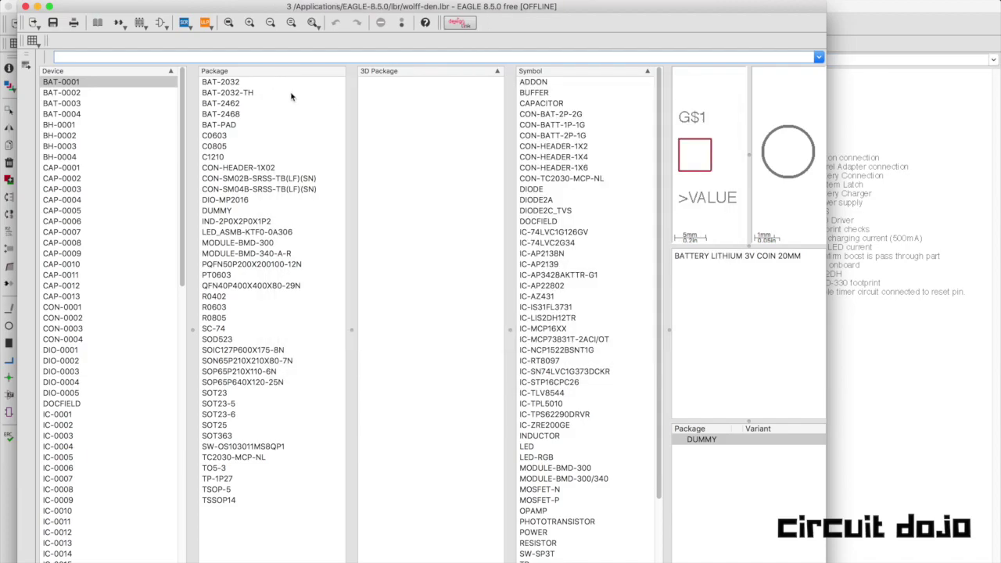
scroll(151, 314, "down", 12)
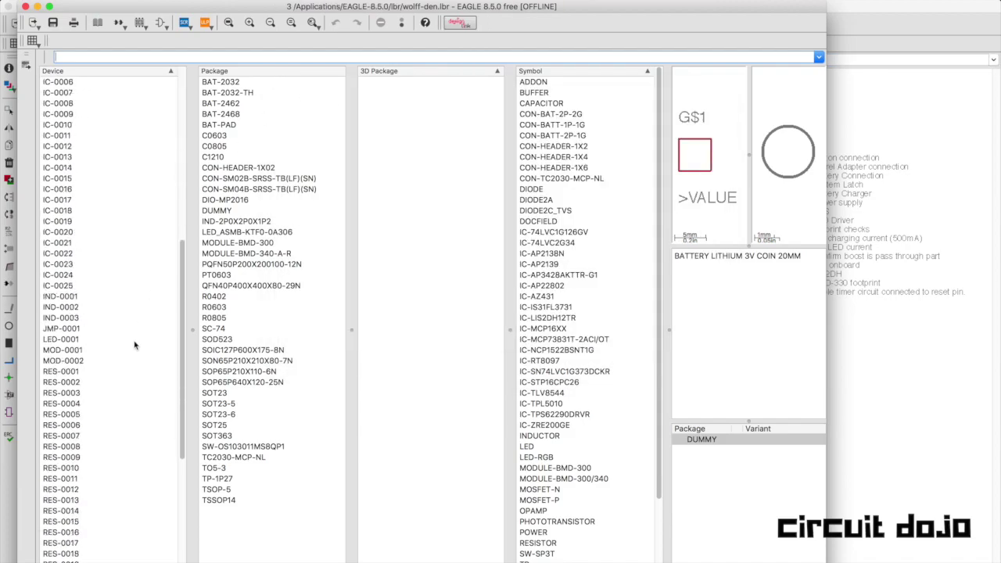
scroll(135, 345, "down", 8)
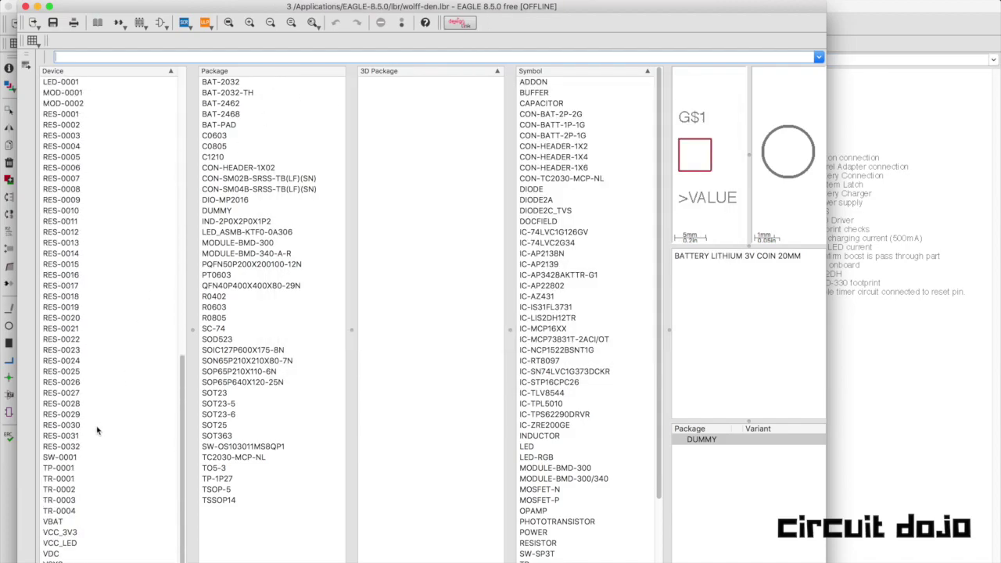
left_click(86, 446)
right_click(86, 446)
left_click(155, 463)
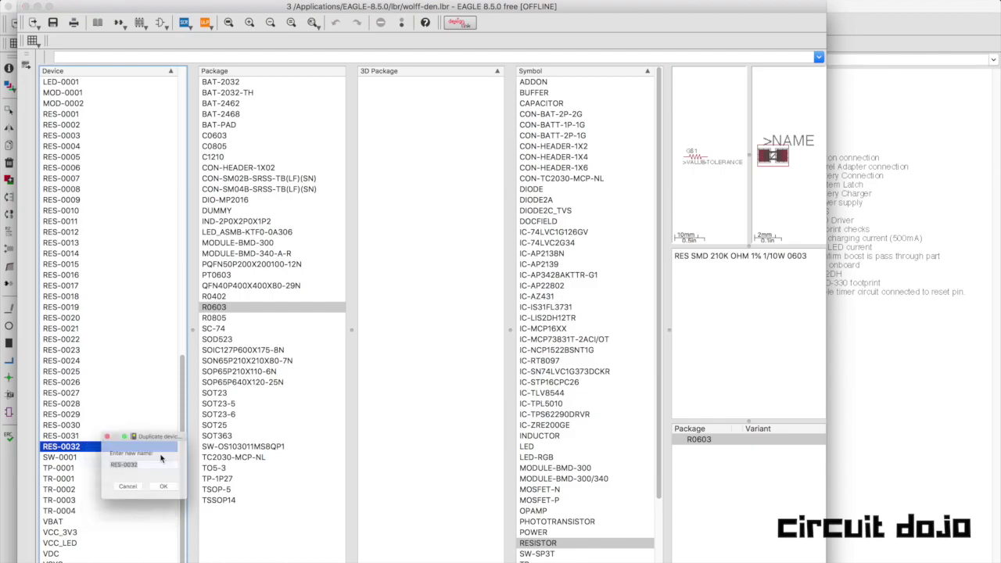
left_click(156, 466)
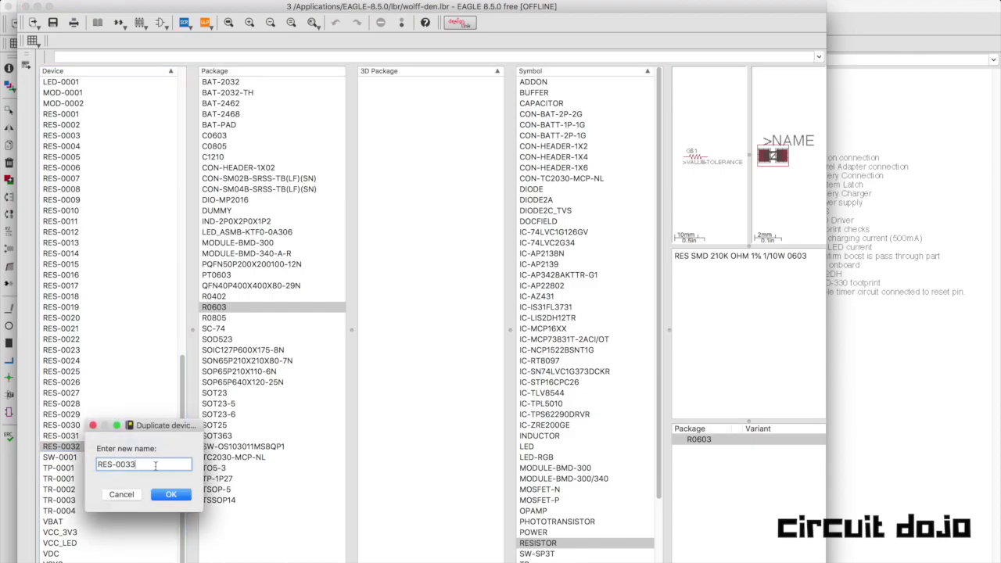
key("Return")
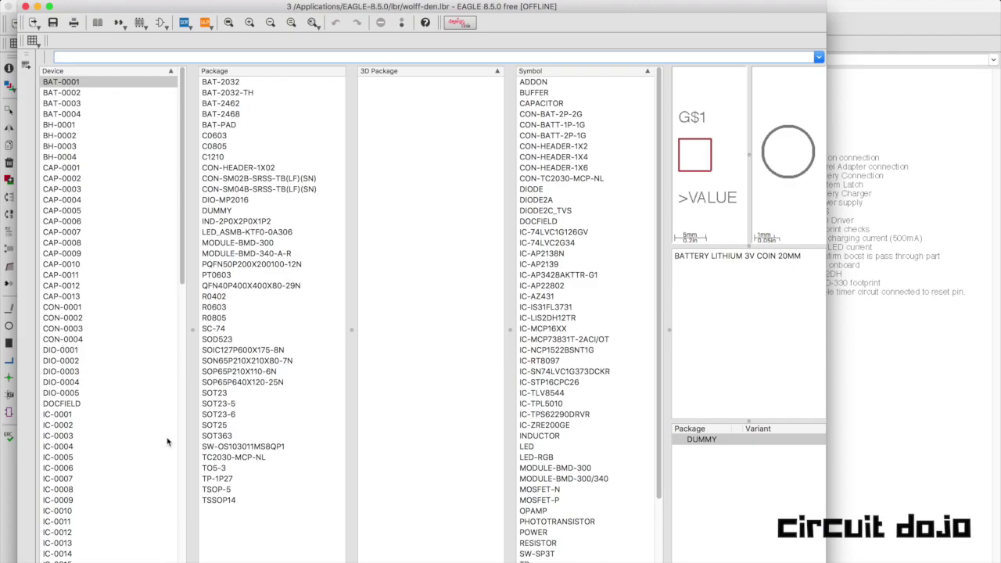
Step: Open the new RES-0033 device in the device editor
scroll(138, 402, "down", 10)
scroll(138, 402, "down", 5)
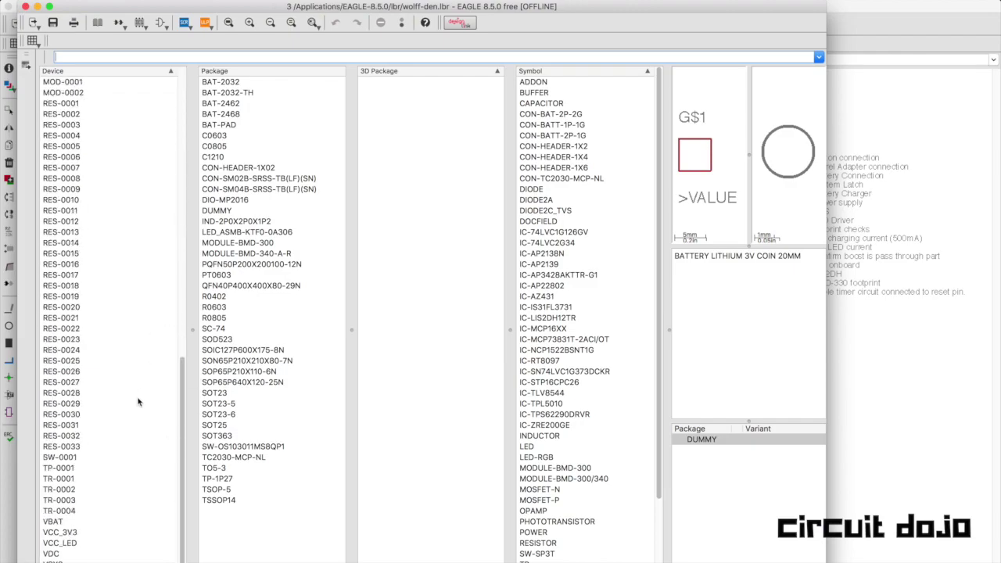
left_click(68, 449)
double_click(69, 448)
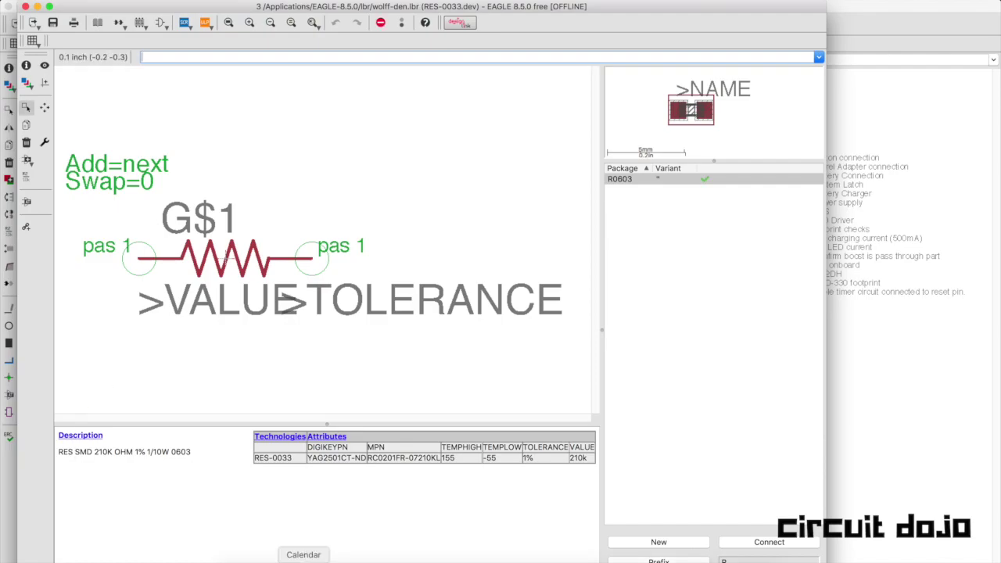
Step: Launch Chrome from the system search
key("super+space")
type("chrom")
key("Return")
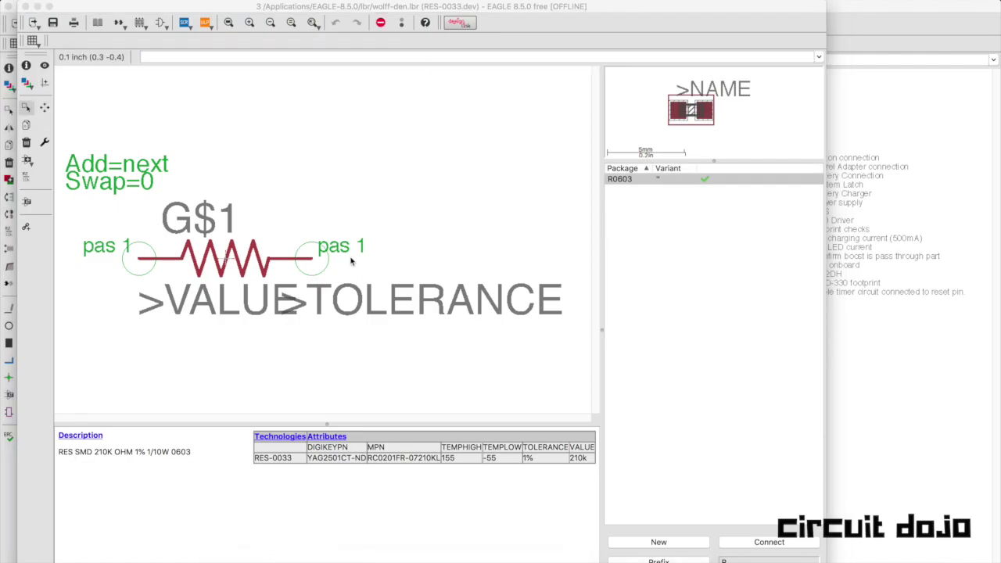
Step: Load digikey.com and dock the browser on the right half beside EAGLE
type("digikey.c")
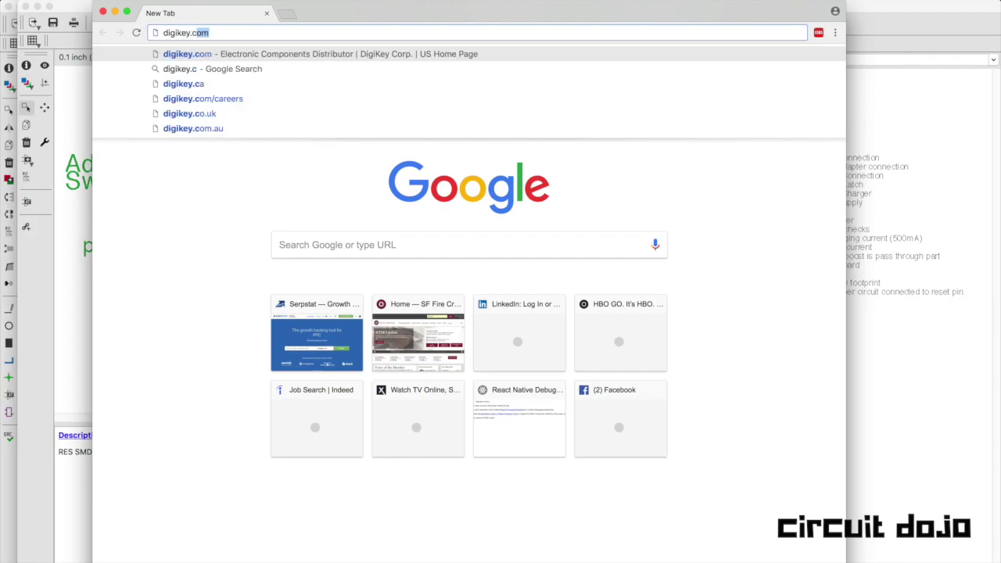
key("Return")
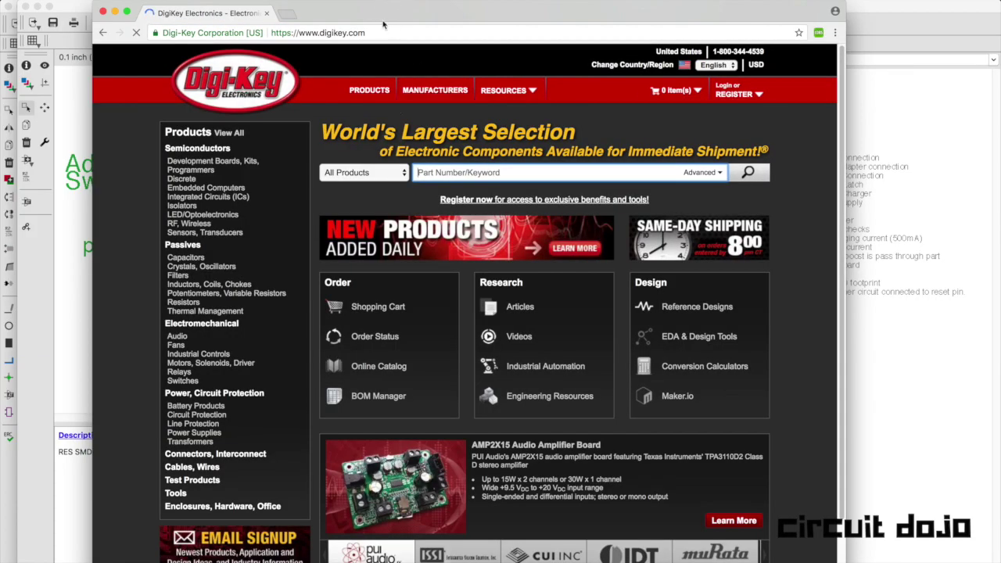
key("ctrl+alt+Right")
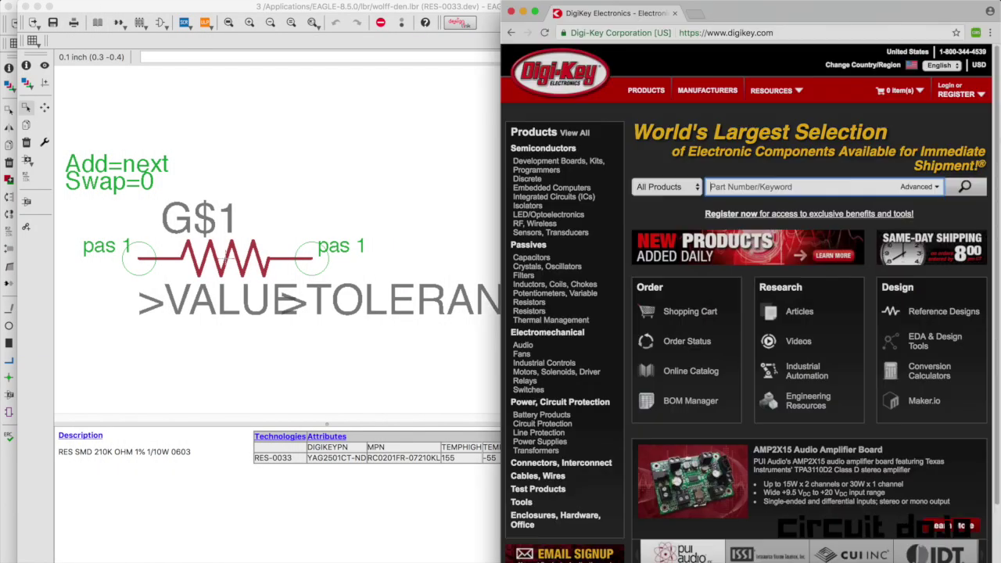
Step: Search 'res 0603 212k', maximize the browser, and go to the Chip Resistor - Surface Mount category
type("res 0603 2")
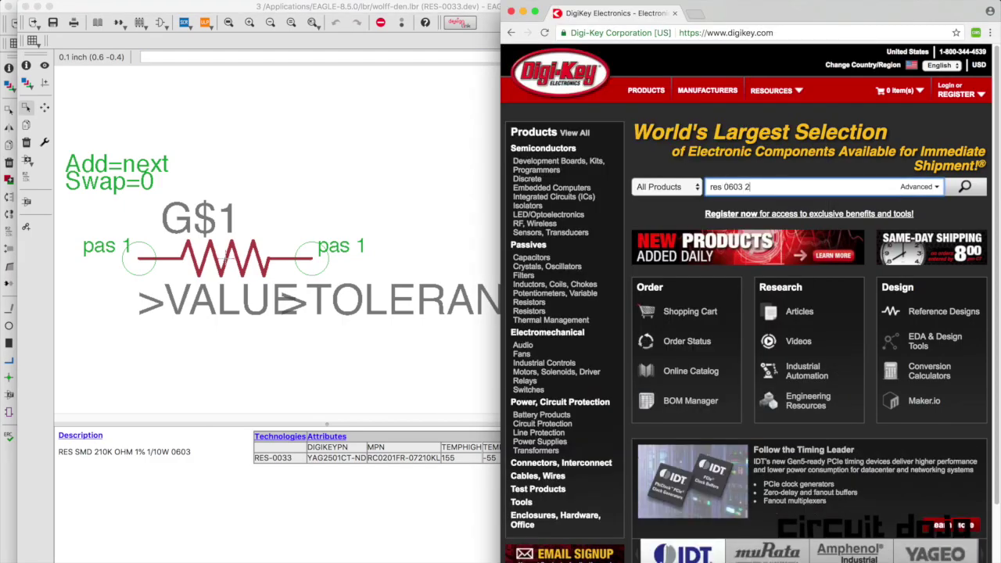
type("12k")
key("Return")
key("super+alt+f")
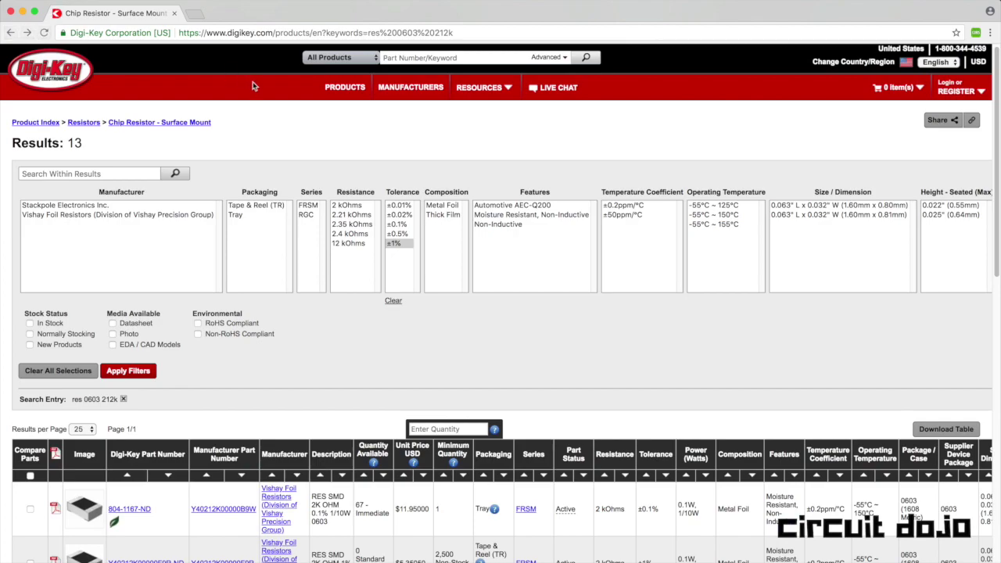
left_click(189, 123)
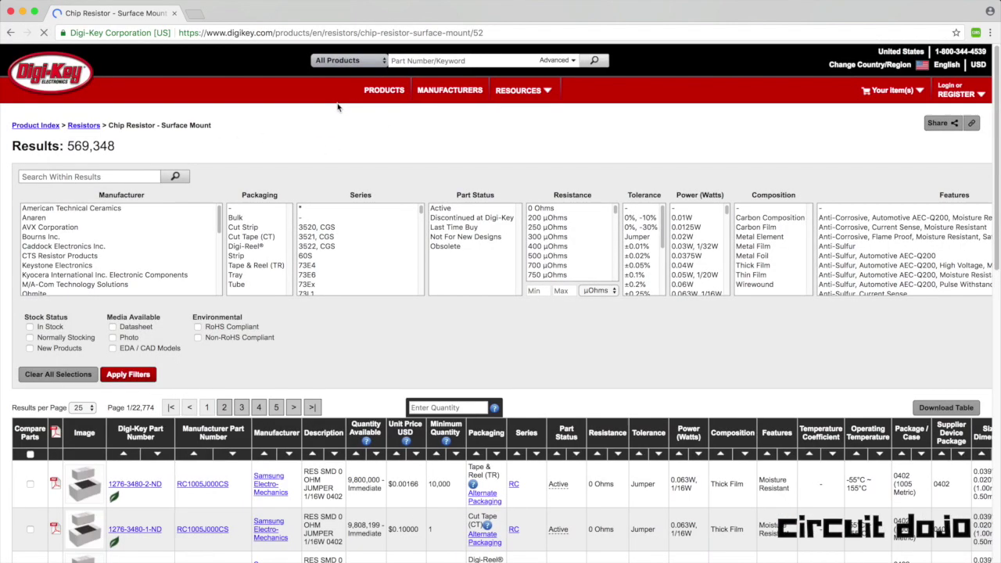
Step: Filter chip resistors to Active, Cut Tape, in-stock parts with ±1% tolerance
left_click(467, 209)
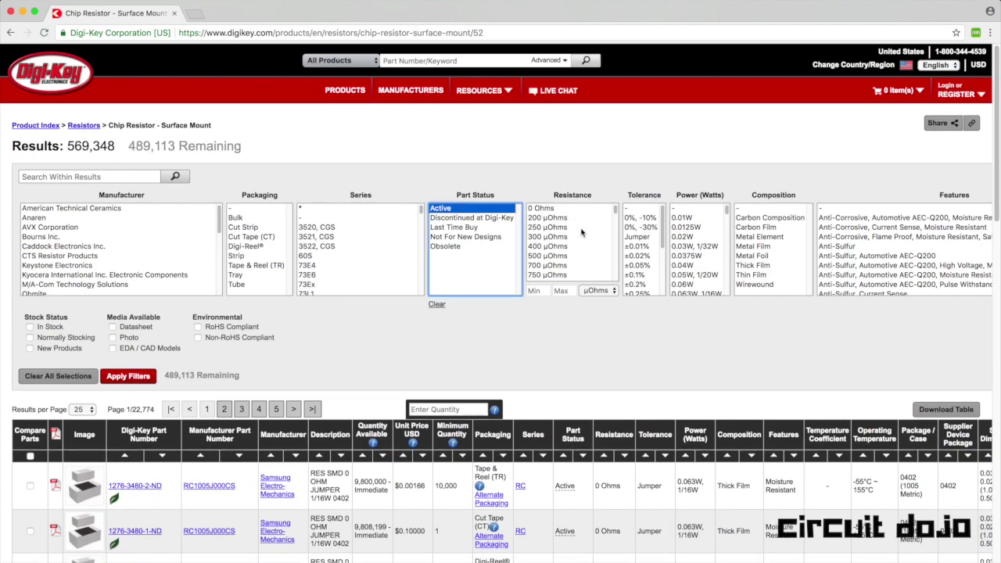
left_click(252, 236)
left_click(29, 327)
left_click(128, 375)
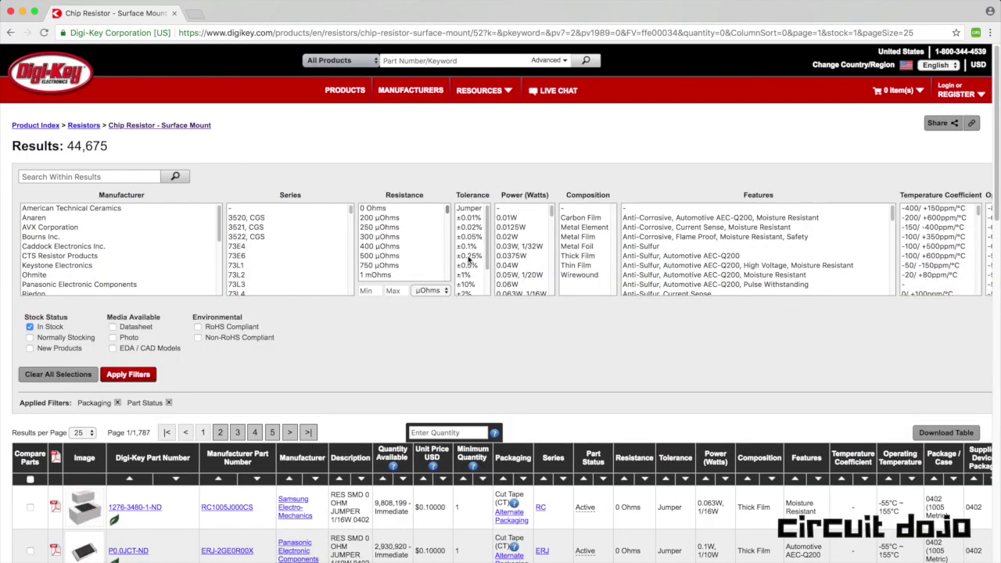
scroll(467, 261, "down", 2)
left_click(466, 252)
left_click(133, 377)
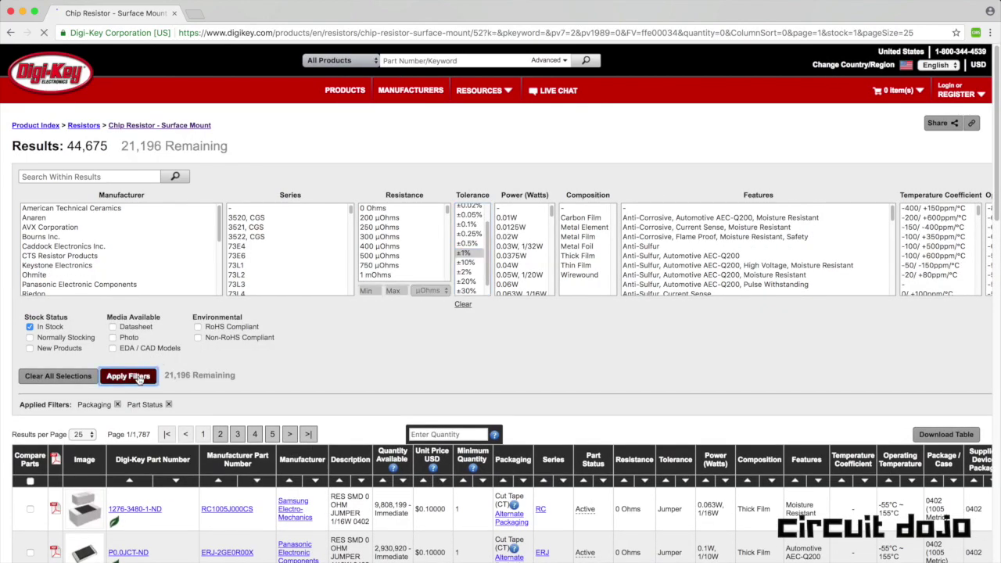
Step: Narrow resistance to 215 kOhms and select Yageo's RC0805FR-07215KL part number
left_click_drag(446, 216, 447, 269)
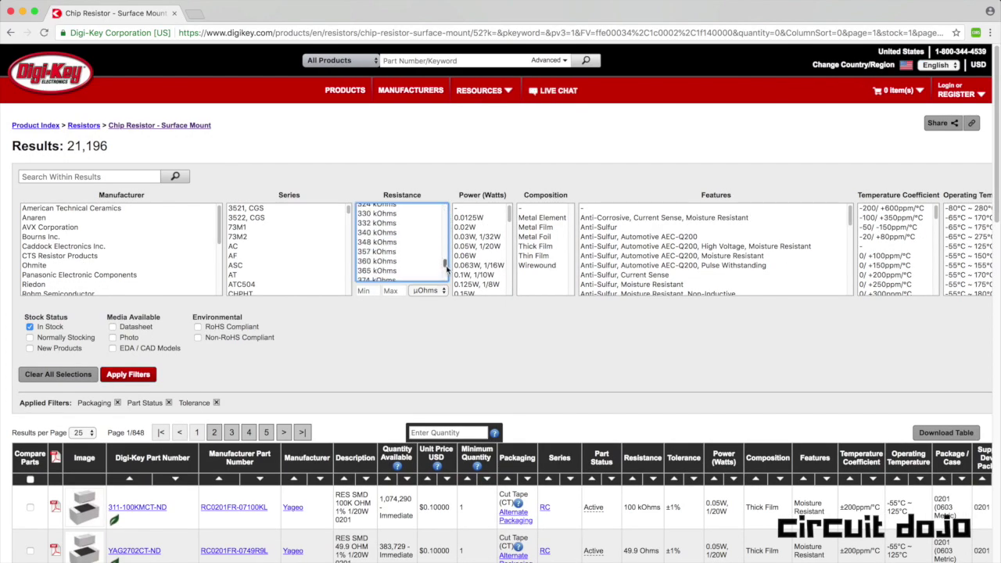
left_click(394, 224)
scroll(393, 229, "up", 5)
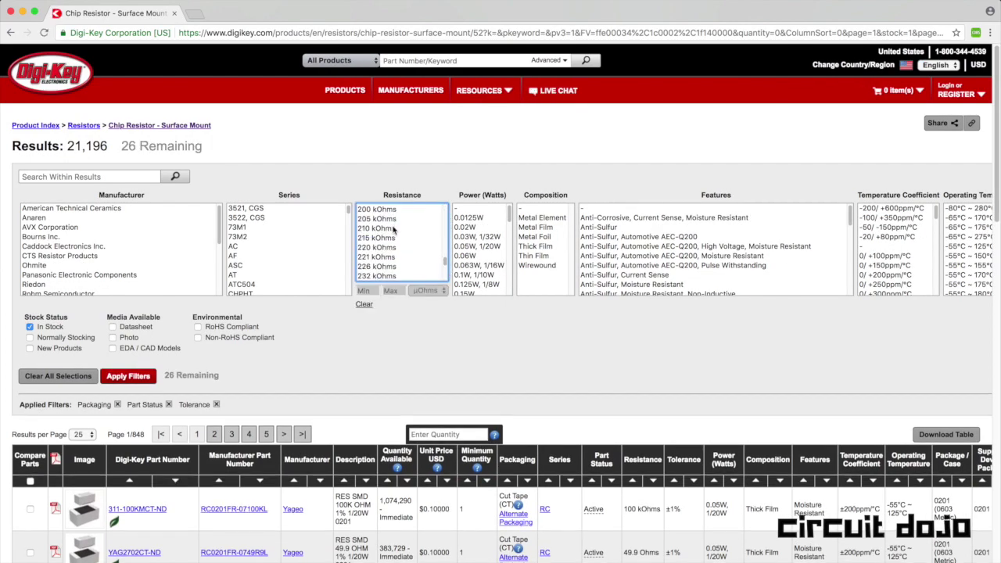
left_click(400, 251)
left_click(128, 376)
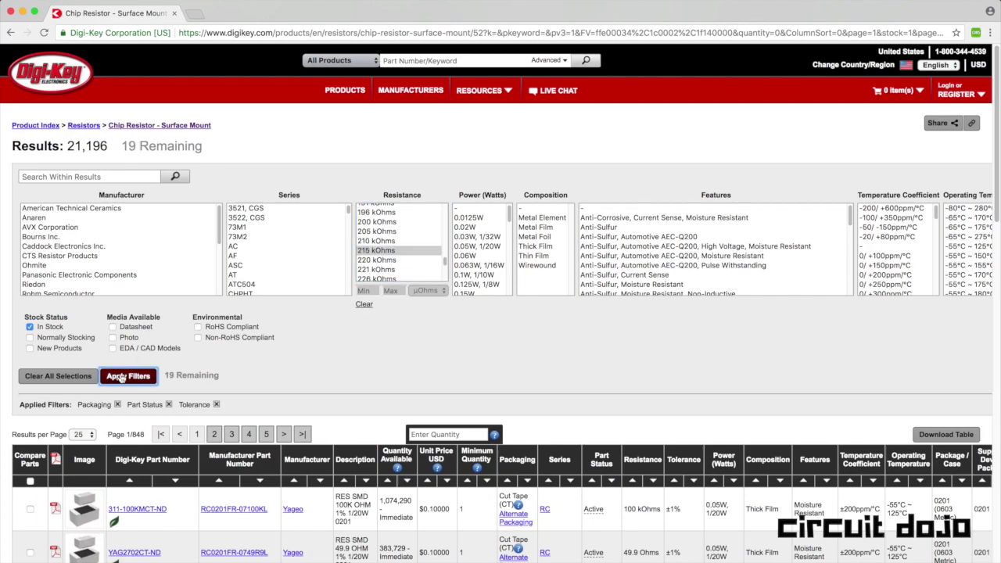
scroll(237, 328, "down", 2)
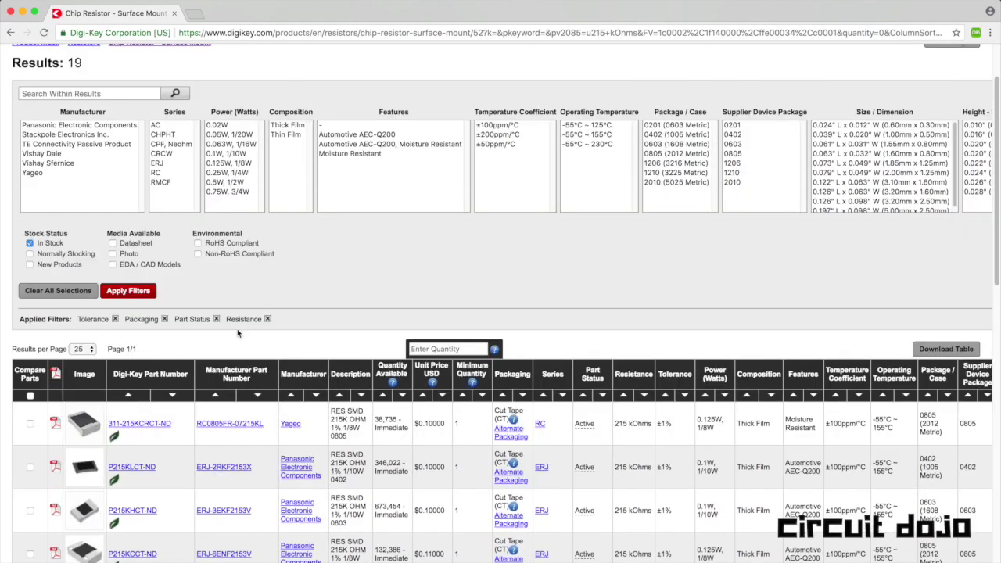
left_click_drag(268, 427, 198, 424)
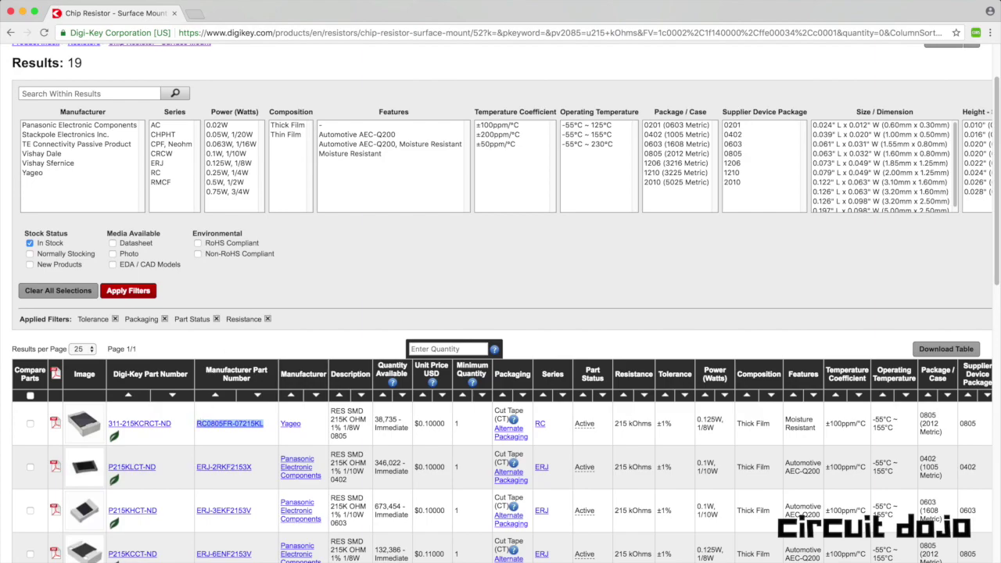
Step: In RES-0033's attributes, paste RC0805FR-07215KL as the MPN
key("super+Tab")
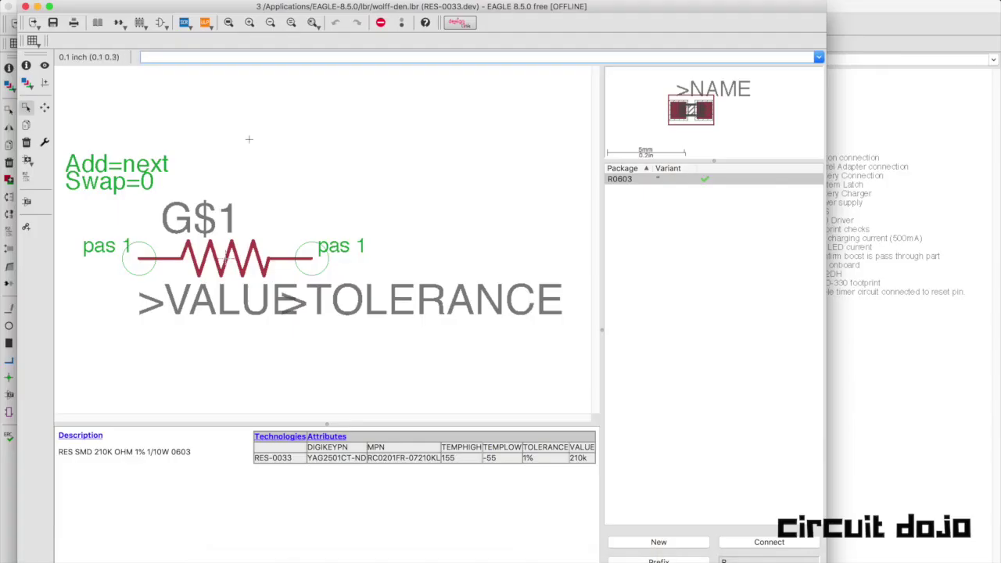
left_click(326, 436)
double_click(361, 388)
key("super+v")
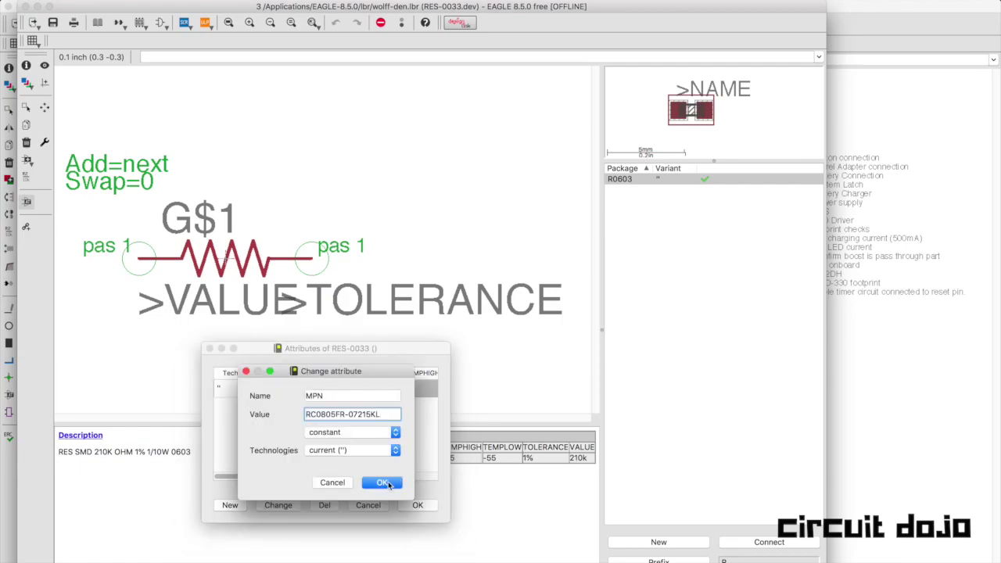
left_click(382, 482)
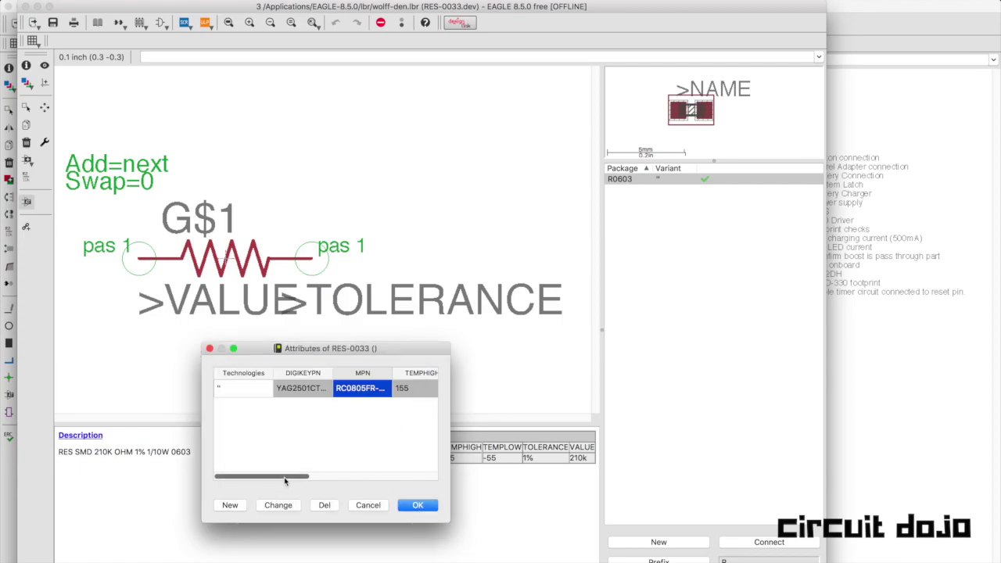
left_click_drag(284, 481, 403, 477)
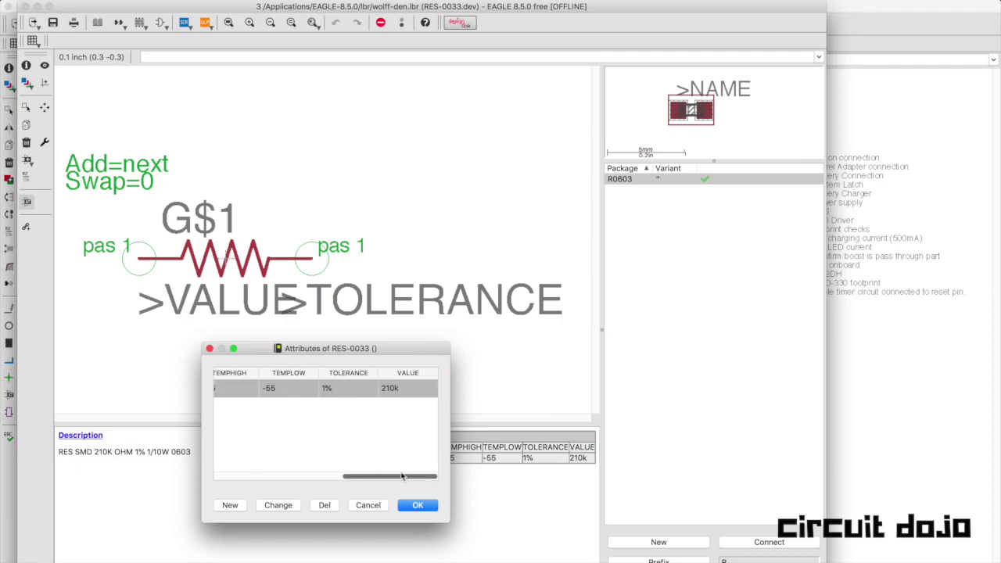
Step: Change the VALUE attribute to 215k
double_click(406, 388)
type("21")
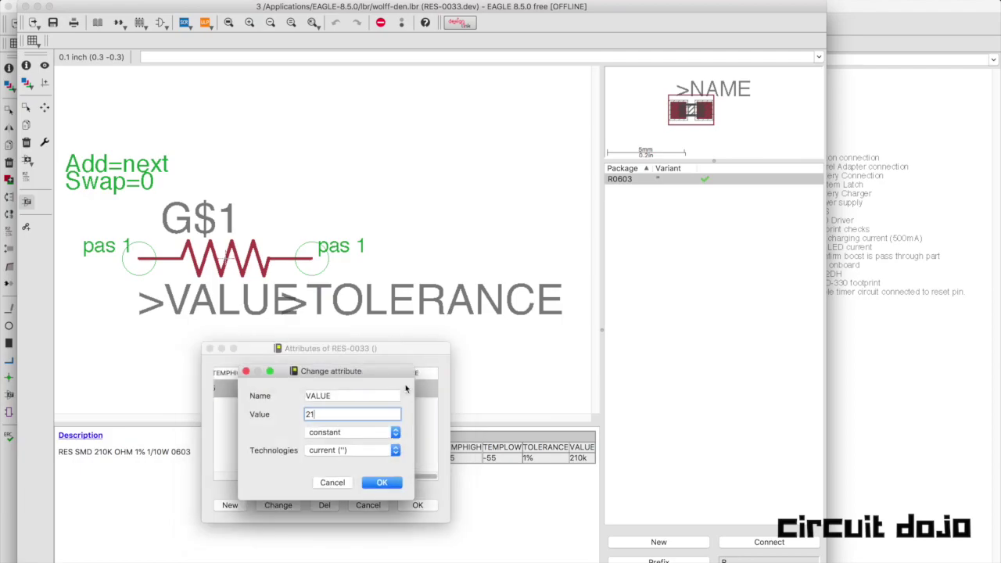
type("5k")
key("Return")
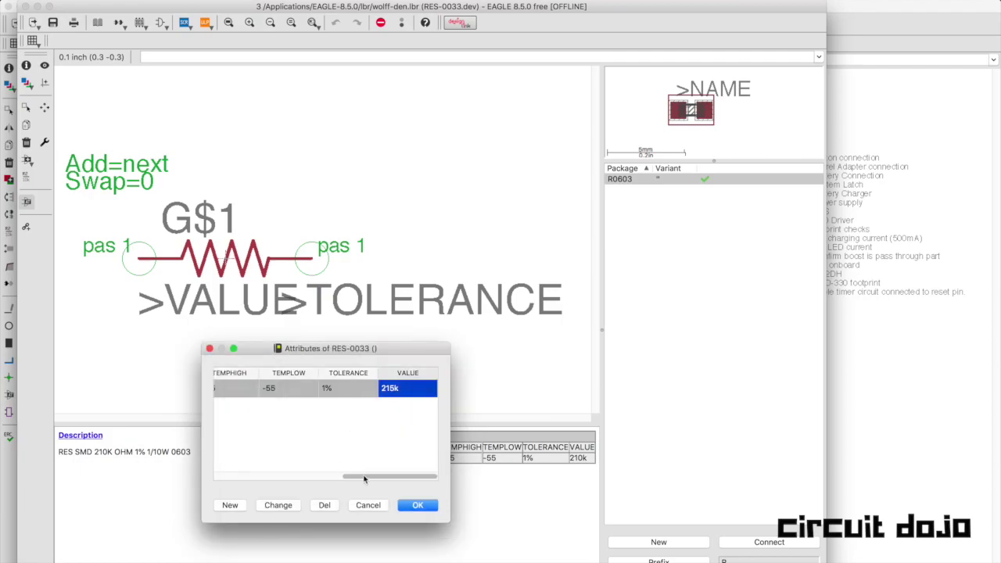
left_click_drag(364, 480, 252, 480)
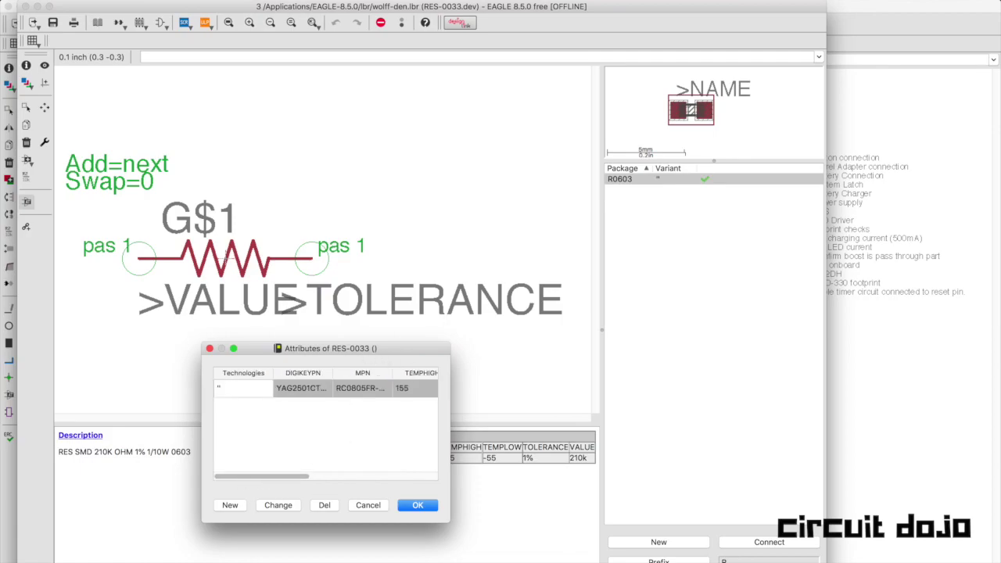
Step: Copy 311-215KCRCT-ND from Digi-Key into DIGIKEYPN and save the attributes
left_click(256, 556)
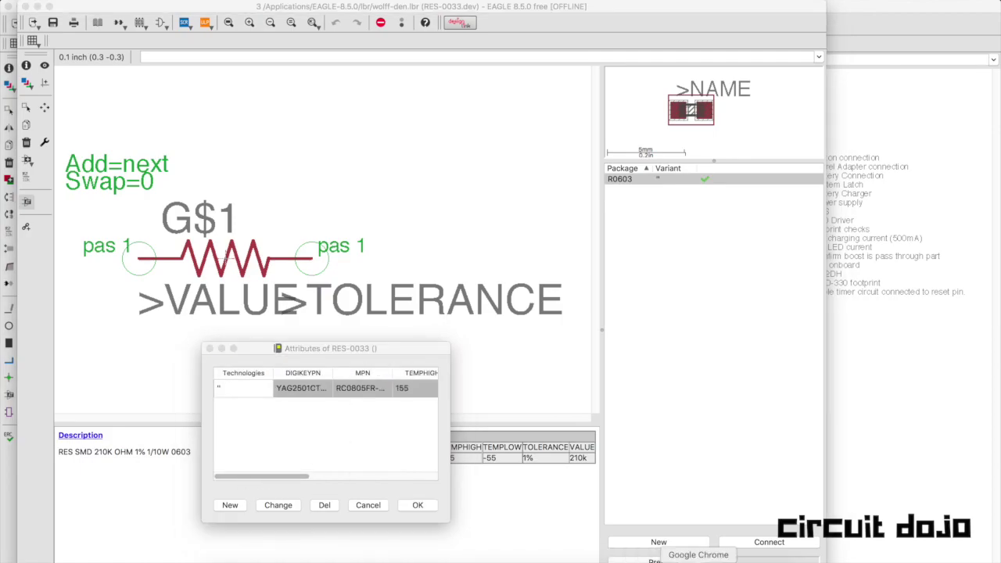
left_click(699, 560)
left_click_drag(171, 423, 110, 423)
key("super+c")
key("super+Tab")
left_click(295, 388)
double_click(294, 388)
key("super+v")
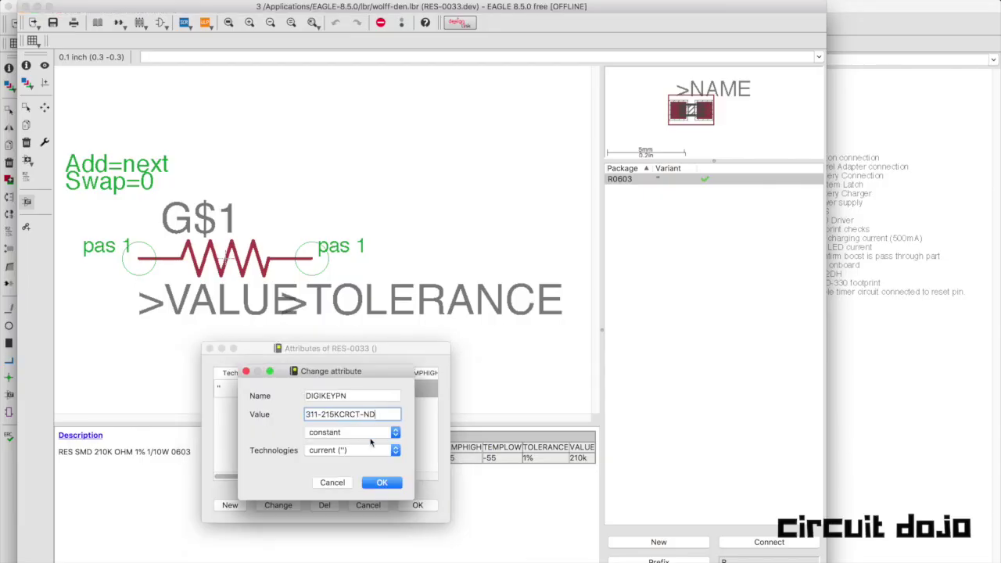
left_click(389, 483)
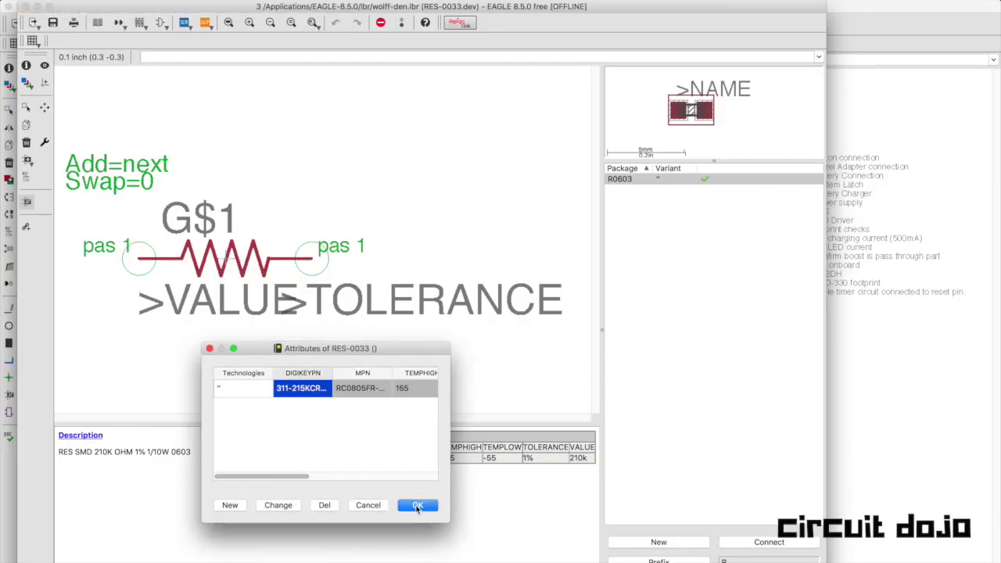
left_click(418, 506)
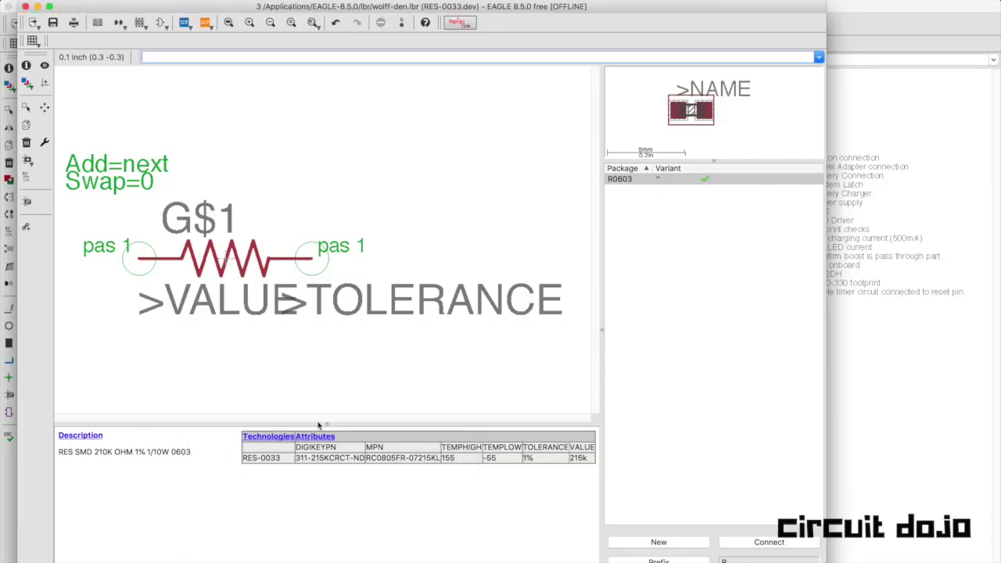
Step: Change the device description from 210K to 215K: RES SMD 215K OHM 1% 1/10W 0603
left_click(87, 436)
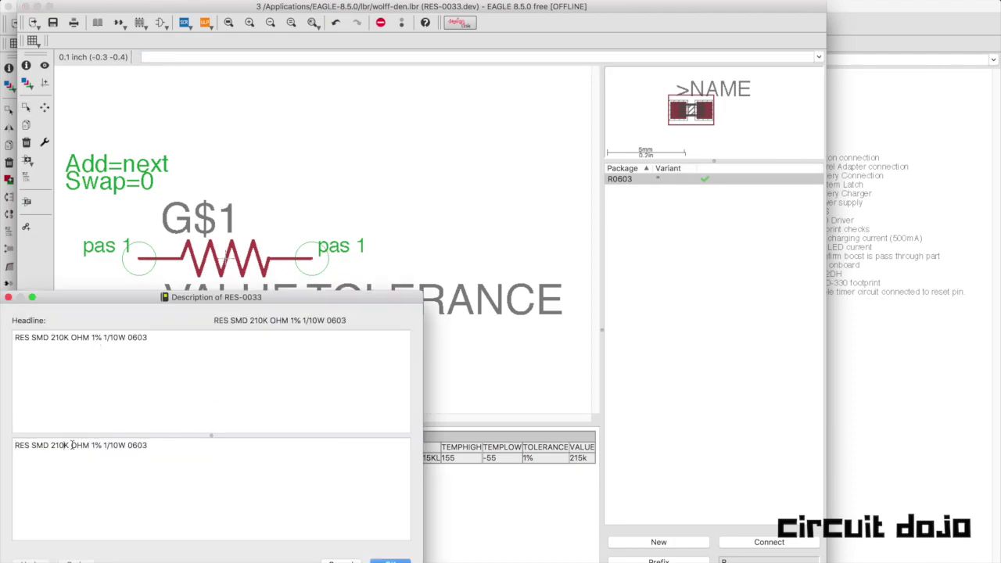
key("BackSpace")
type("5")
key("Return")
key("BackSpace")
left_click(390, 561)
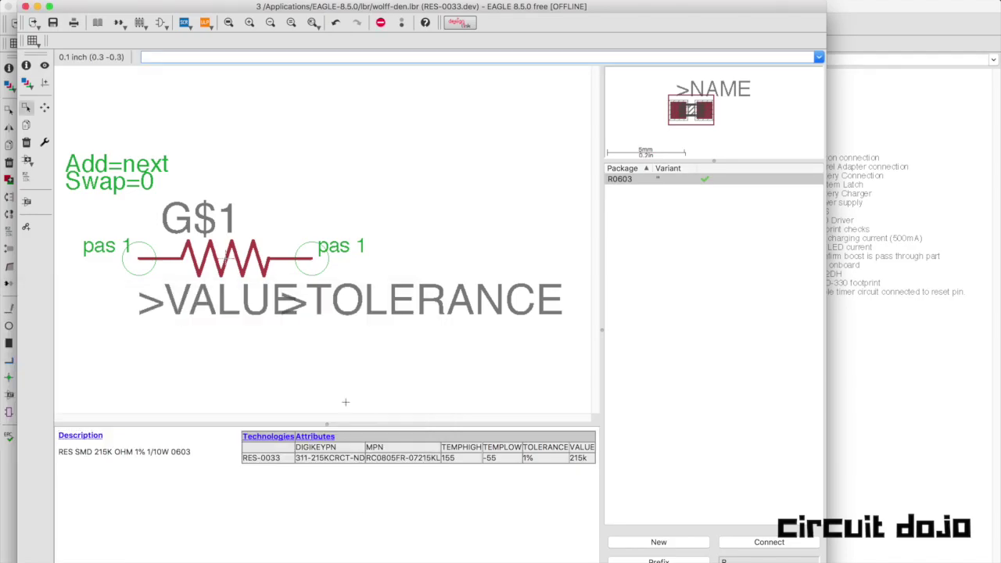
Step: Open the Technologies list and select Panasonic's ERJ-2RKF2153X on the Digi-Key page
left_click(279, 437)
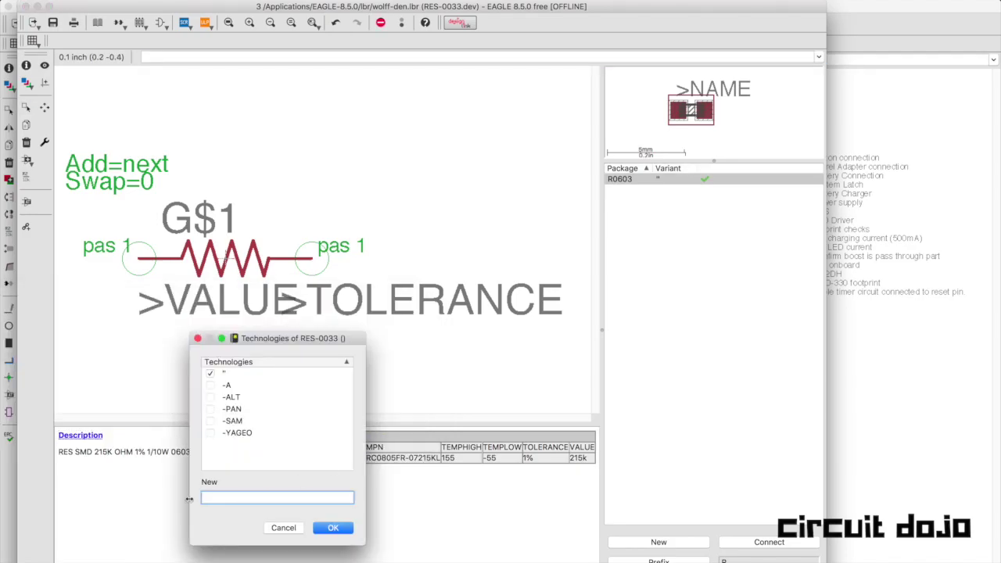
left_click(699, 561)
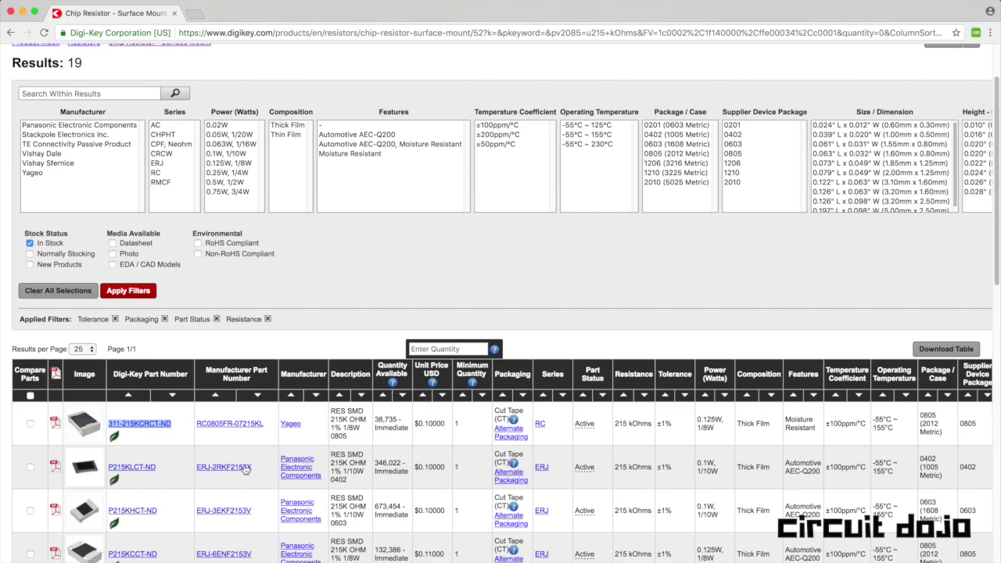
left_click_drag(257, 468, 197, 467)
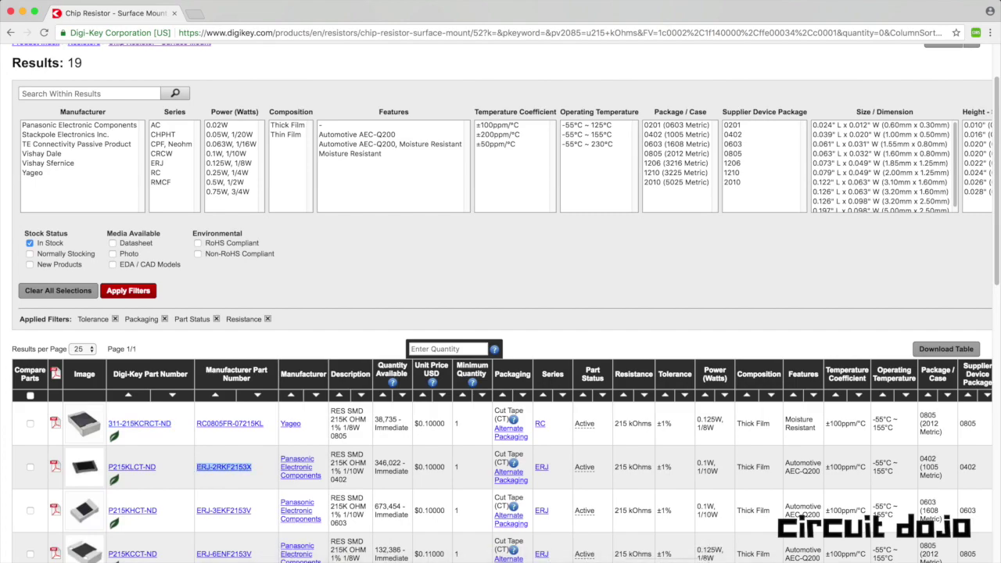
key("super+Tab")
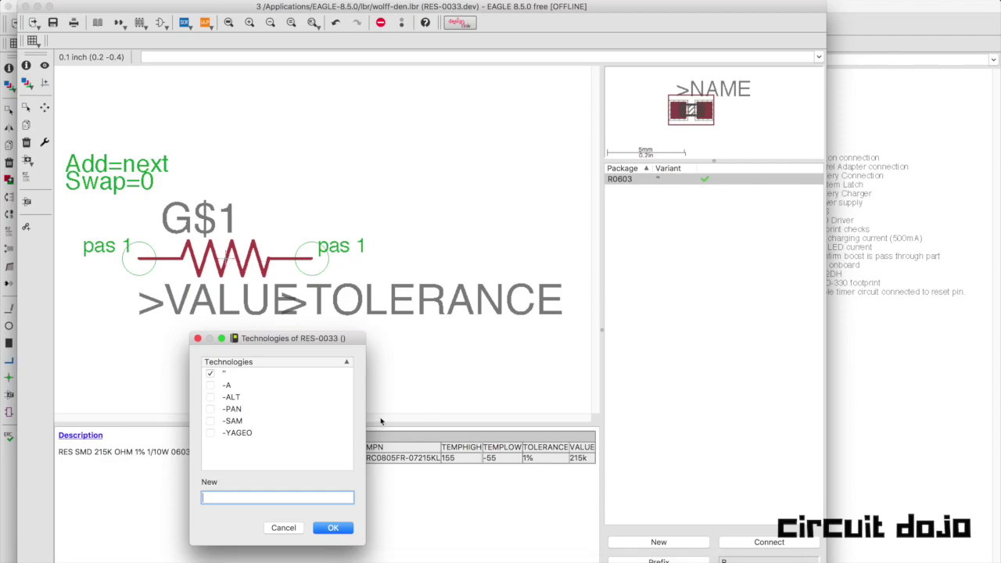
Step: Add the -PAN technology and give it a constant MPN of ERJ-2RKF2153X
left_click(210, 409)
left_click(334, 528)
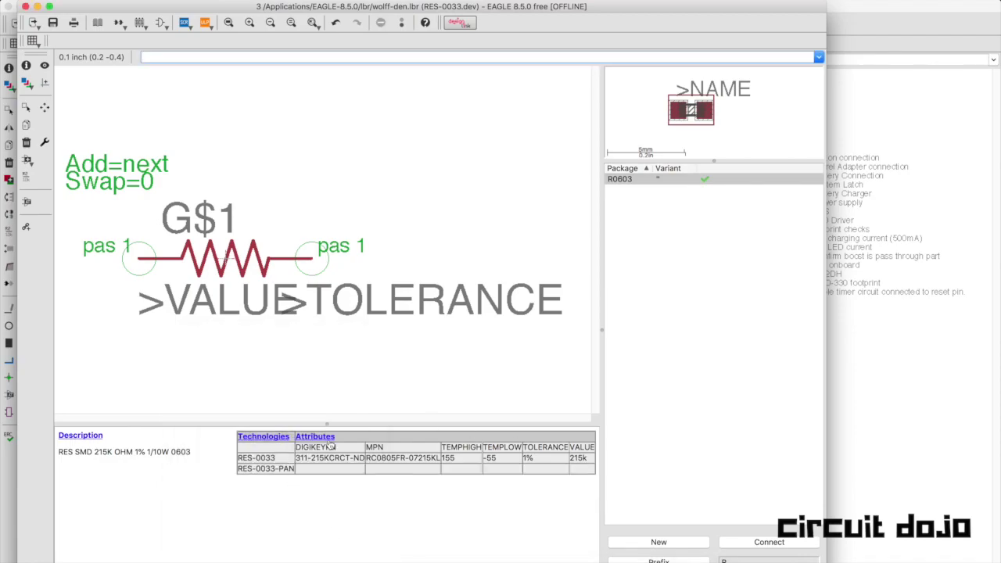
double_click(327, 448)
double_click(313, 412)
key("super+v")
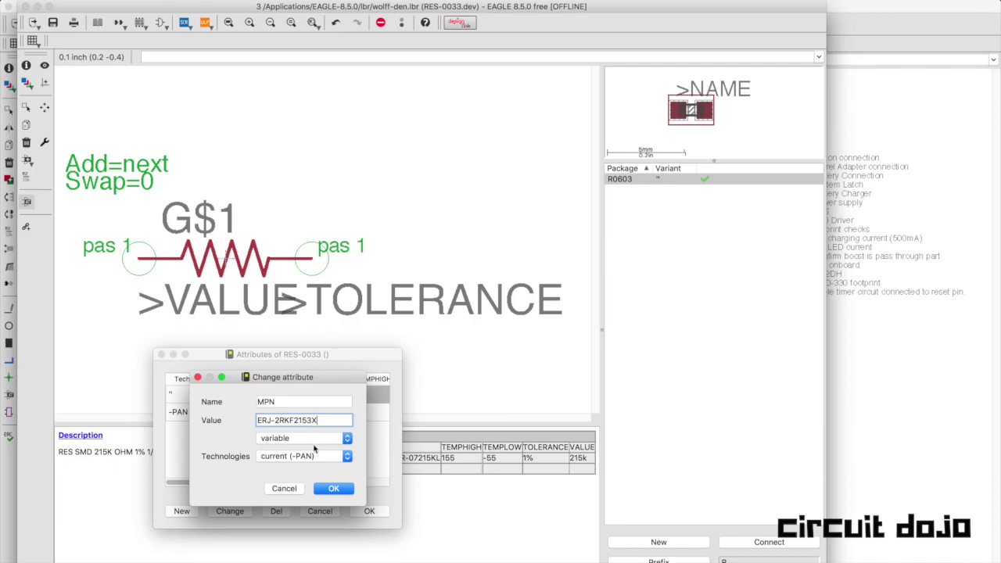
left_click(334, 488)
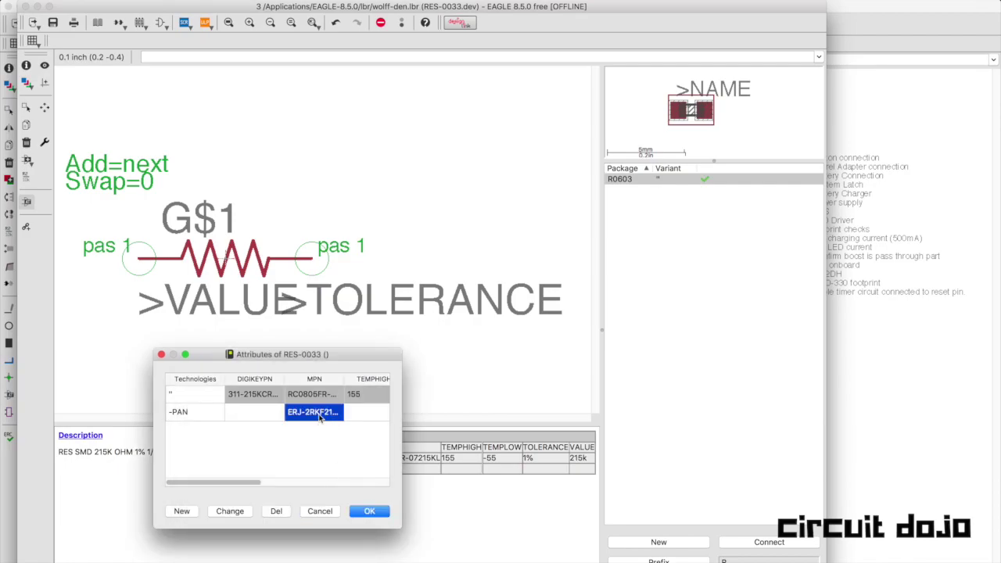
double_click(322, 419)
left_click(308, 439)
left_click(297, 423)
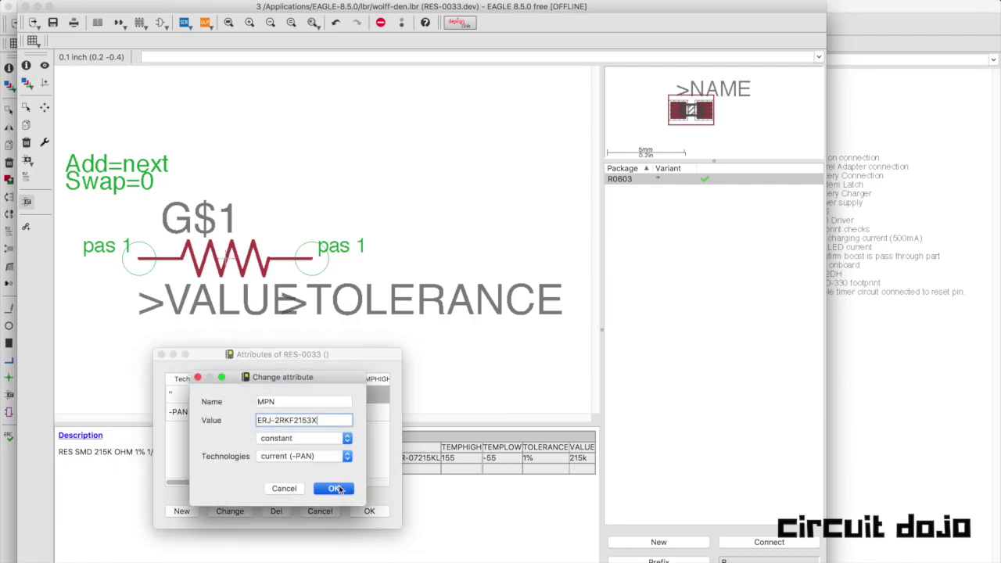
left_click(334, 488)
left_click_drag(247, 483, 376, 483)
Step: Set the -PAN VALUE attribute to a constant 215k
left_click(350, 417)
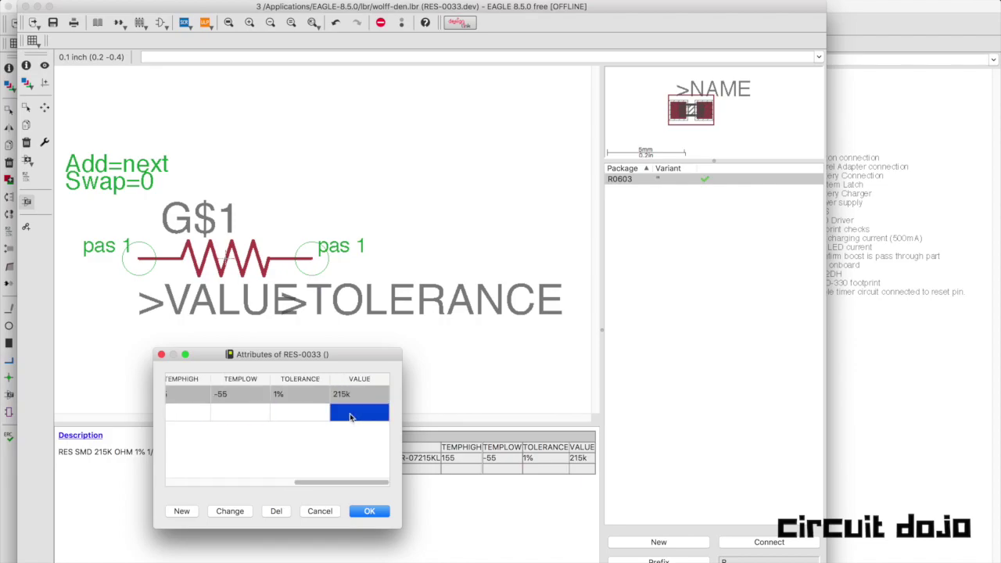
right_click(352, 410)
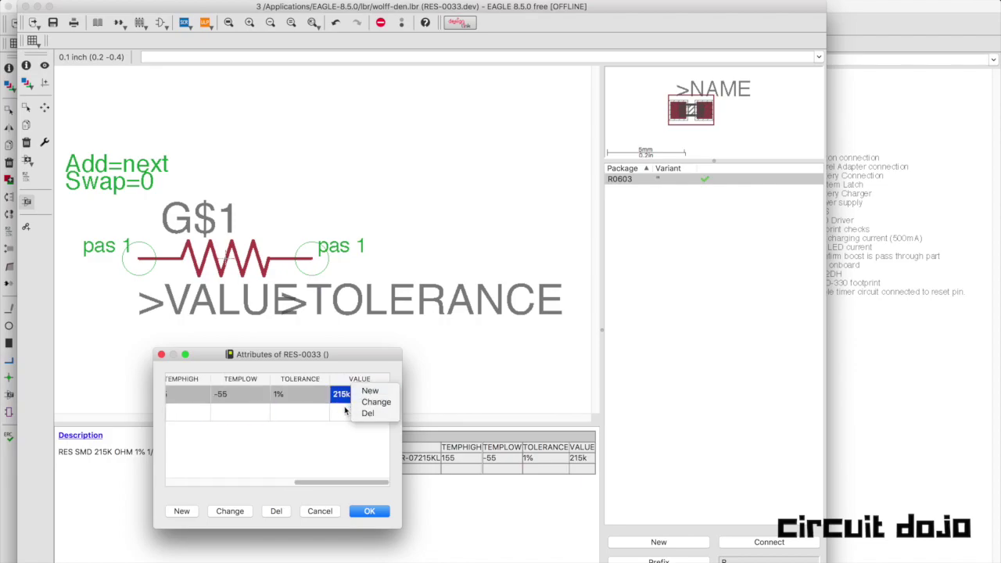
left_click(344, 416)
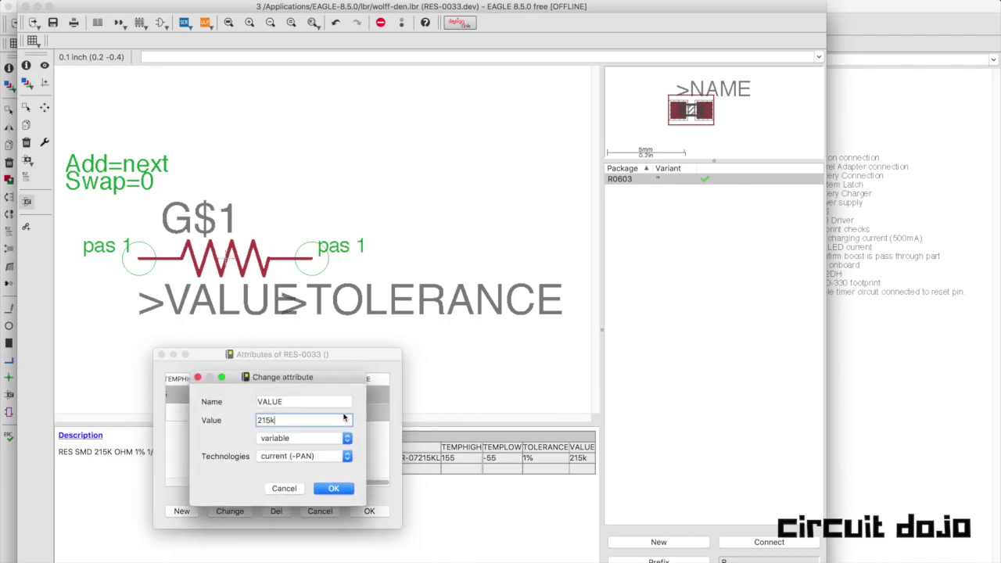
left_click(305, 438)
left_click(282, 424)
left_click(334, 488)
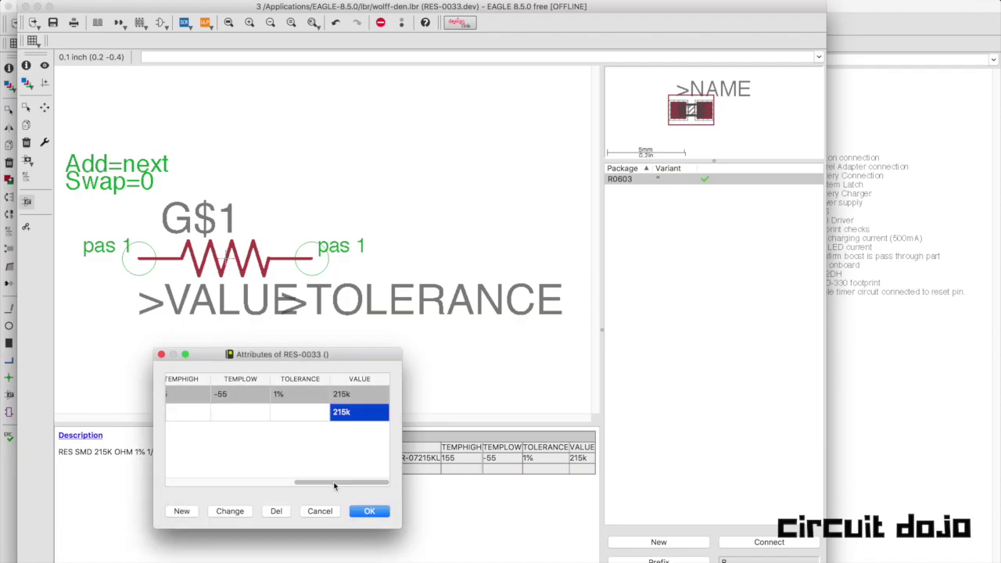
right_click(304, 401)
left_click(315, 400)
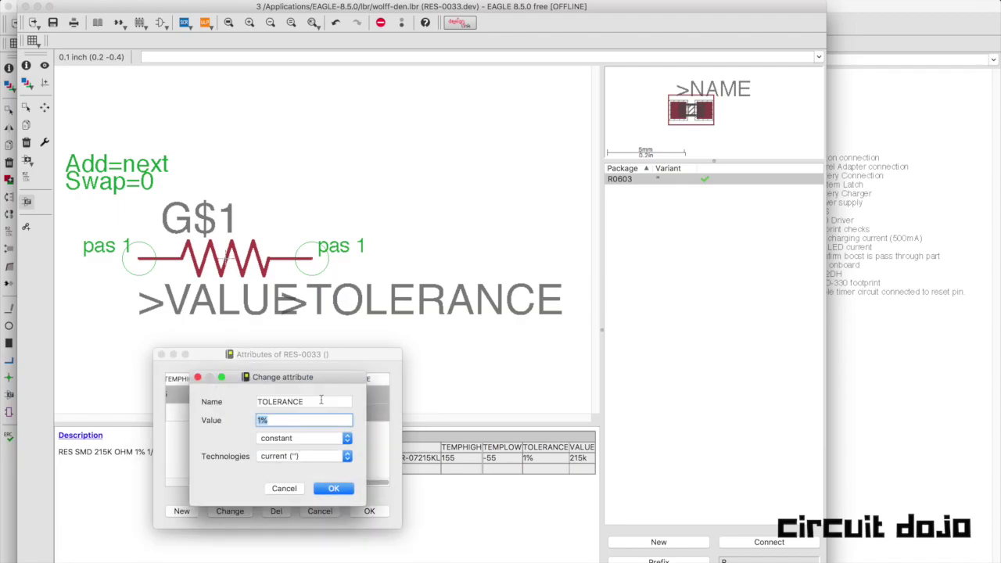
Step: Apply the 1% TOLERANCE to all technologies
left_click(309, 439)
left_click(286, 438)
left_click(290, 456)
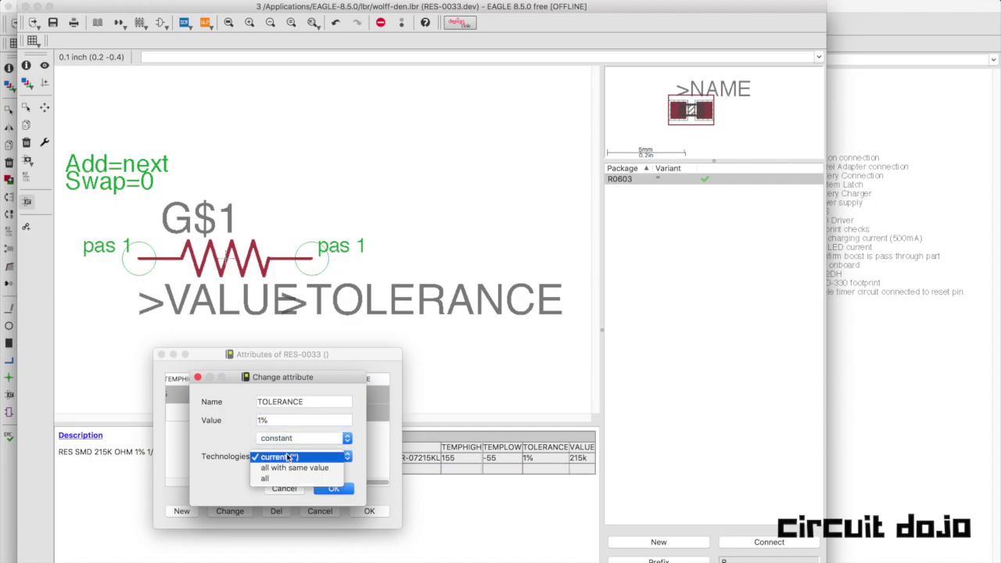
left_click(266, 478)
left_click(328, 488)
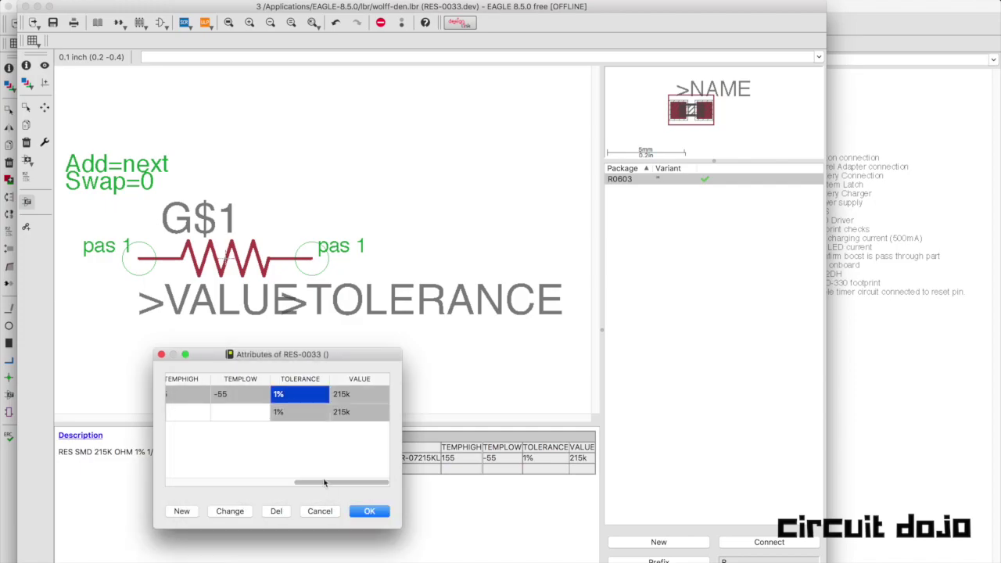
Step: Apply TEMPLOW -55 to all technologies
left_click(238, 394)
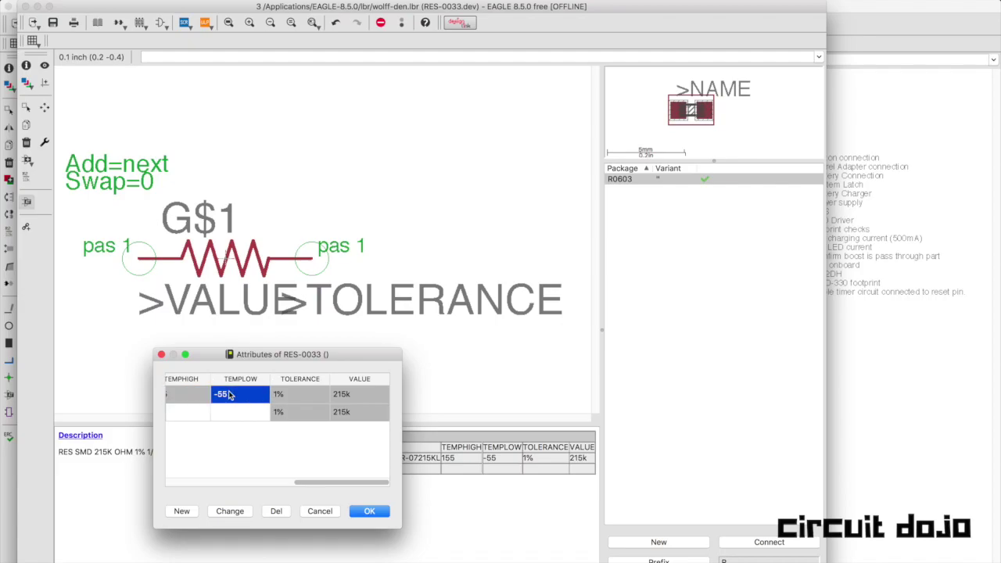
right_click(231, 400)
left_click(261, 402)
left_click(298, 457)
left_click(297, 478)
left_click(334, 488)
scroll(261, 482, "left", 3)
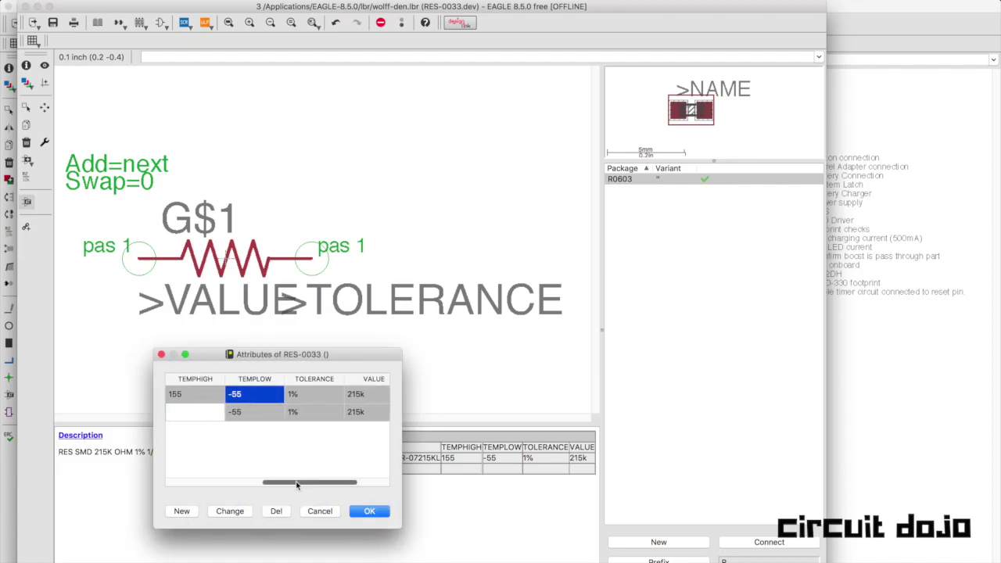
Step: Apply TEMPHIGH 155 to all technologies
right_click(277, 398)
left_click(291, 438)
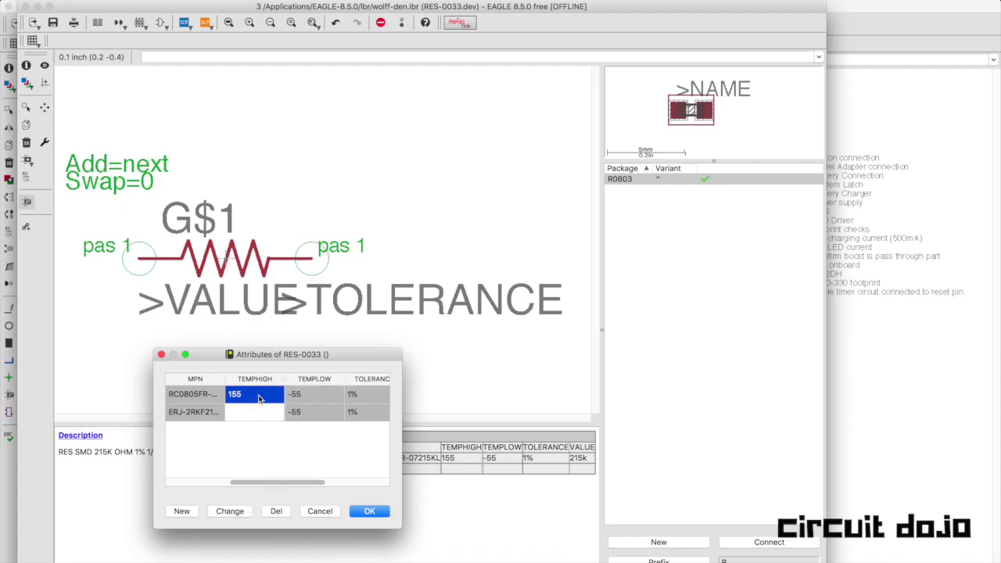
left_click(231, 511)
left_click(254, 531)
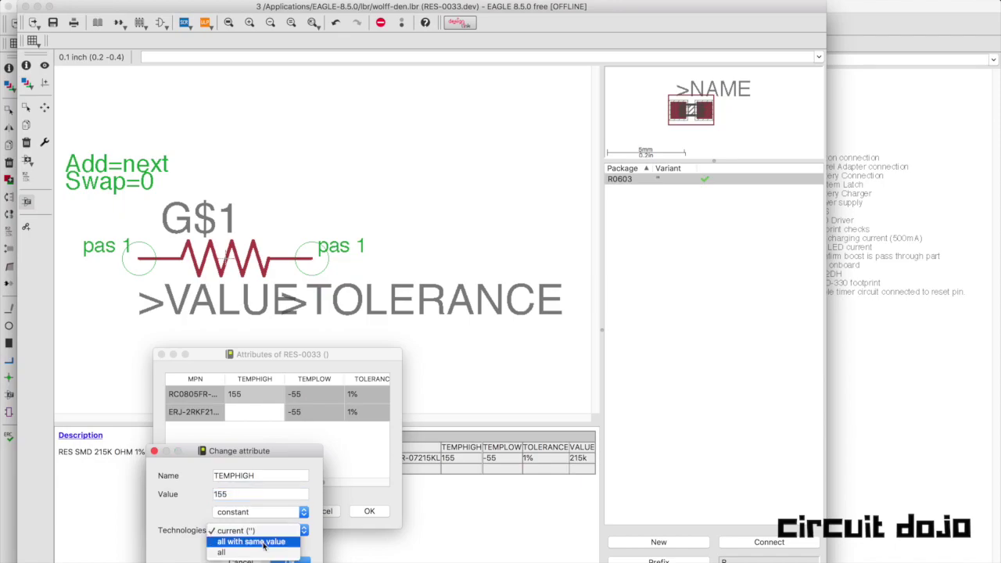
left_click(252, 541)
left_click(300, 560)
right_click(250, 400)
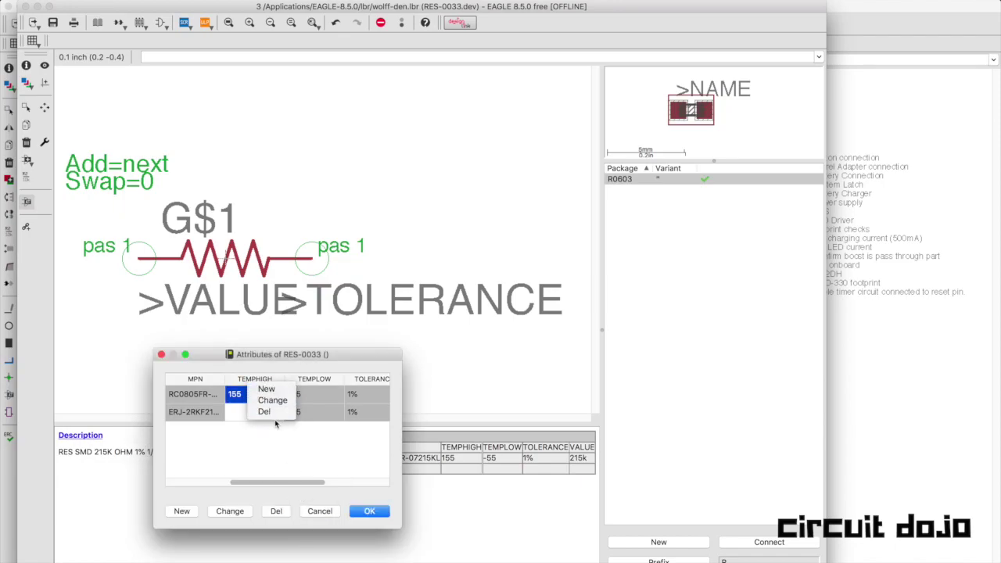
left_click(272, 400)
left_click(288, 420)
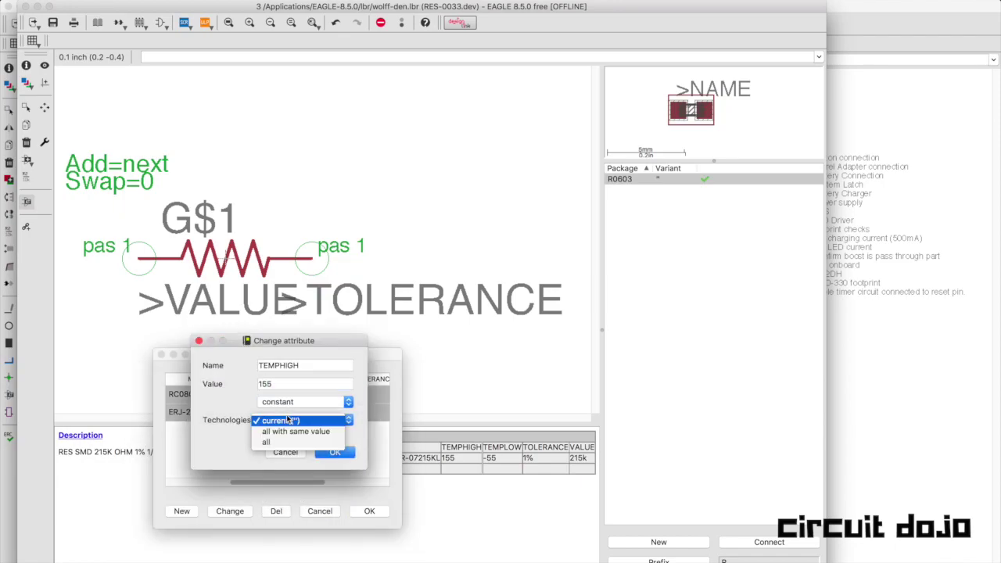
left_click(298, 442)
left_click(328, 452)
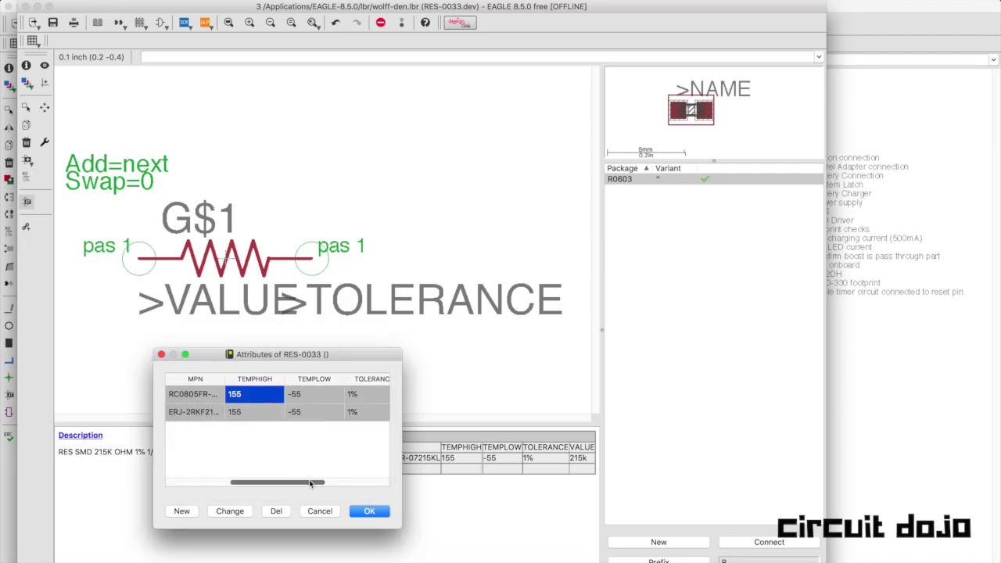
left_click_drag(305, 483, 412, 489)
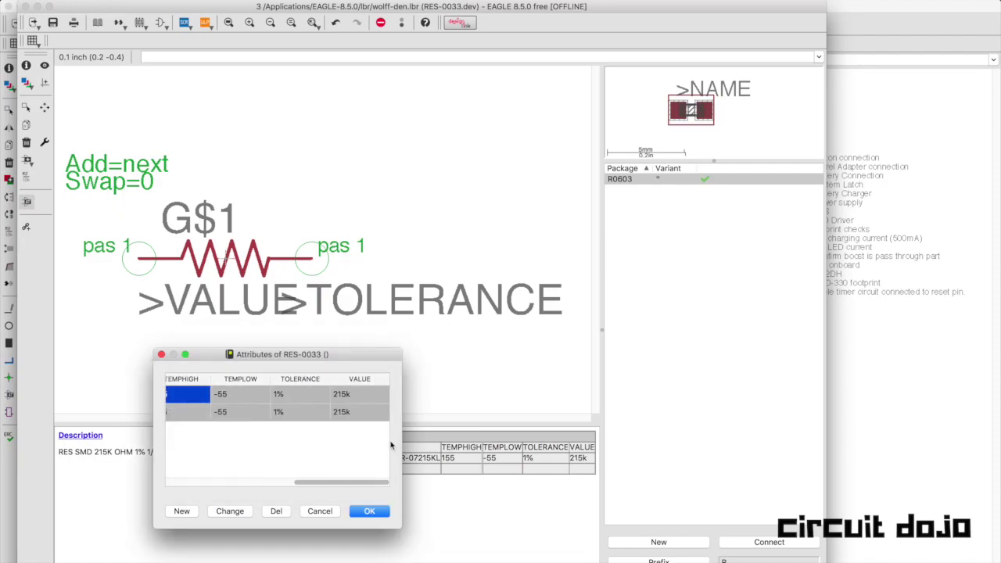
left_click_drag(312, 482, 178, 475)
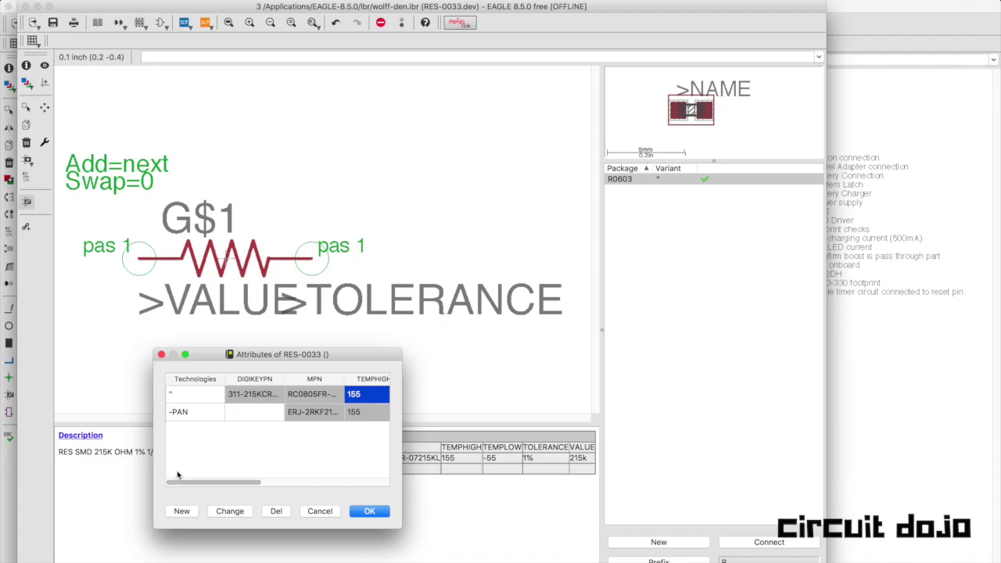
Step: Copy Digi-Key part number P215KLCT-ND from the browser and pick the -PAN DIGIKEYPN cell
left_click(253, 557)
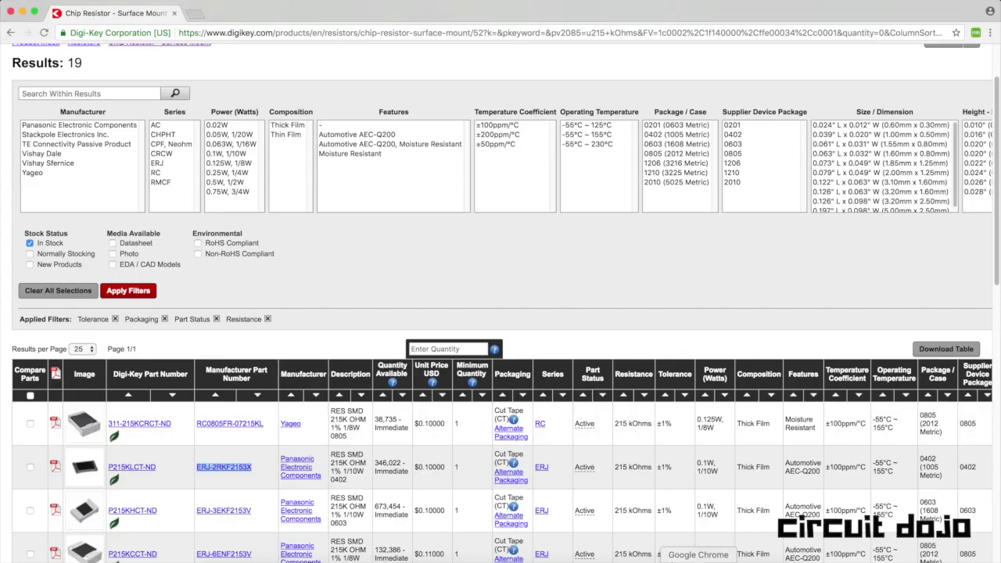
left_click_drag(176, 472, 110, 467)
key("super+c")
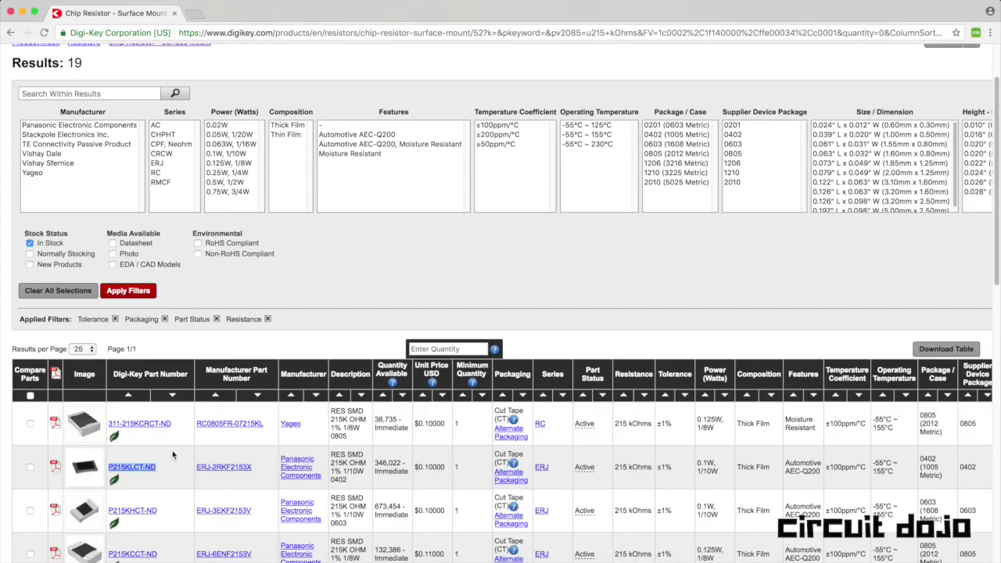
key("super+Tab")
left_click(240, 420)
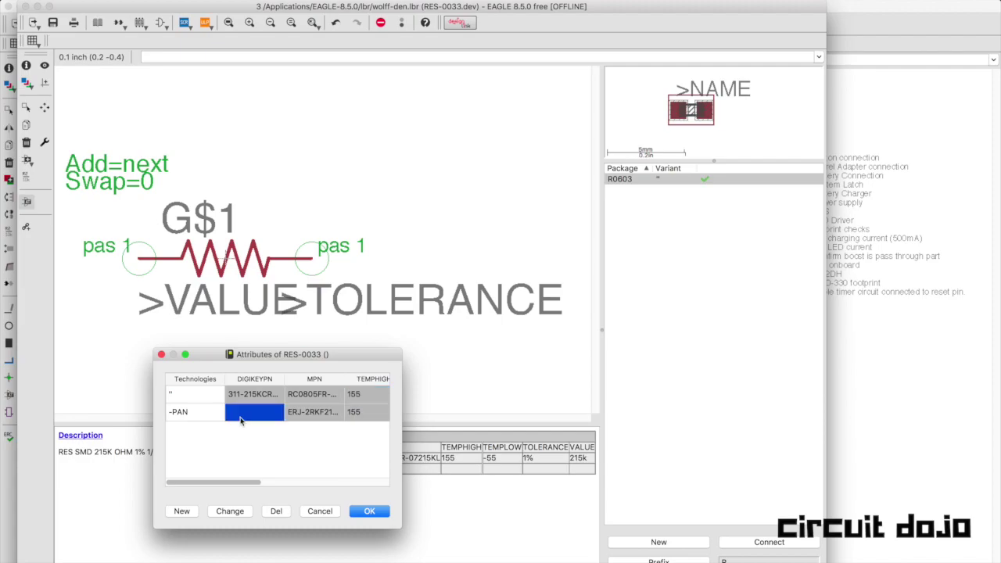
Step: Paste P215KLCT-ND as the constant -PAN DIGIKEYPN and close the Attributes window
double_click(240, 420)
key("super+v")
left_click(315, 405)
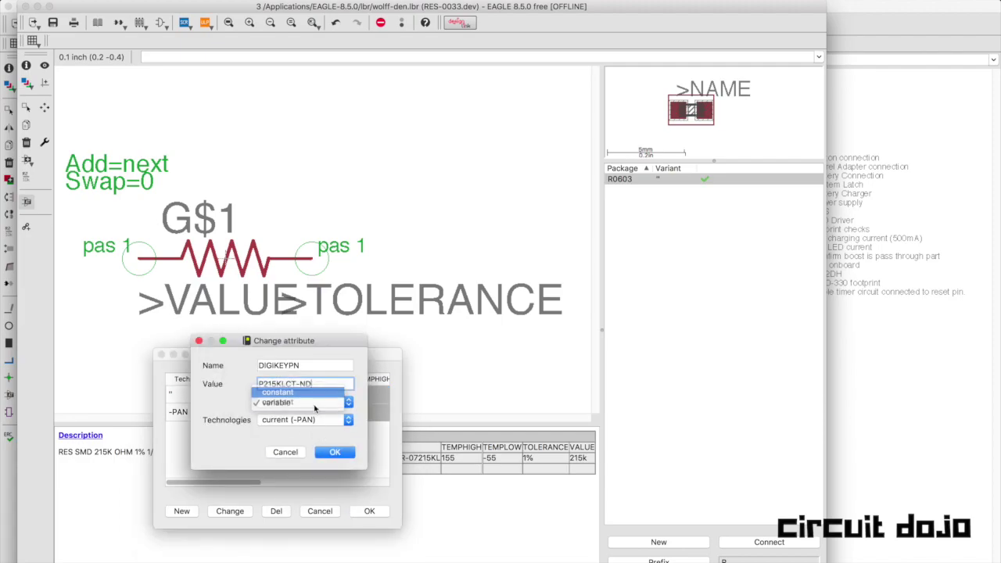
left_click(314, 405)
left_click(334, 453)
left_click(369, 510)
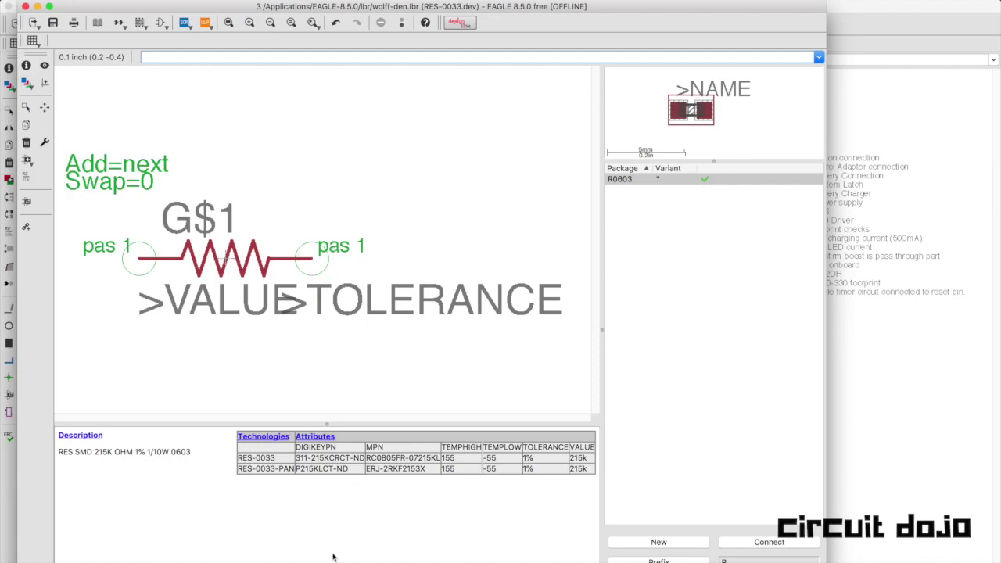